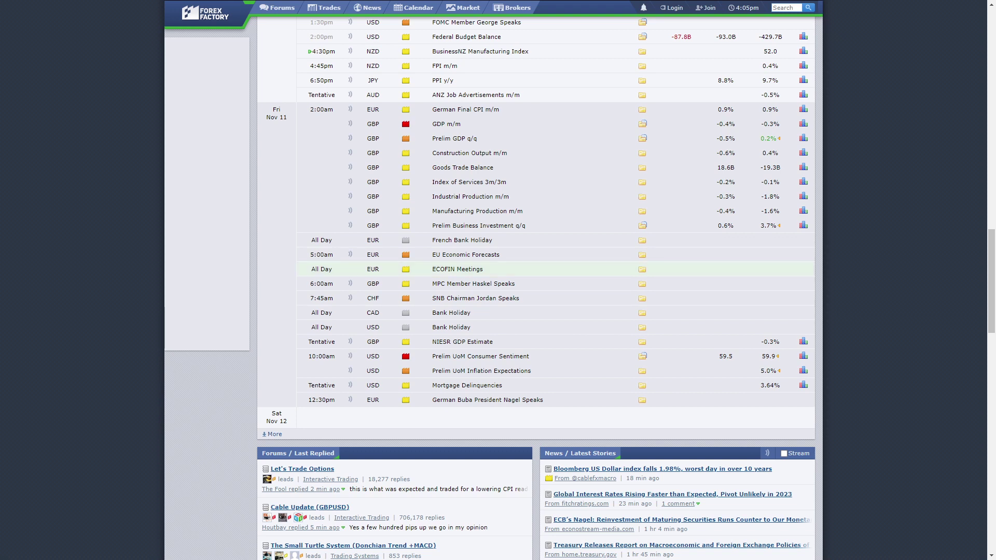
- Bring up the DXY daily chart, compress its price scale, and pick the brush tool
{"action": "scroll", "coordinate": [535, 288], "scroll_direction": "up", "scroll_amount": 2}
{"action": "scroll", "coordinate": [535, 287], "scroll_direction": "up", "scroll_amount": 1}
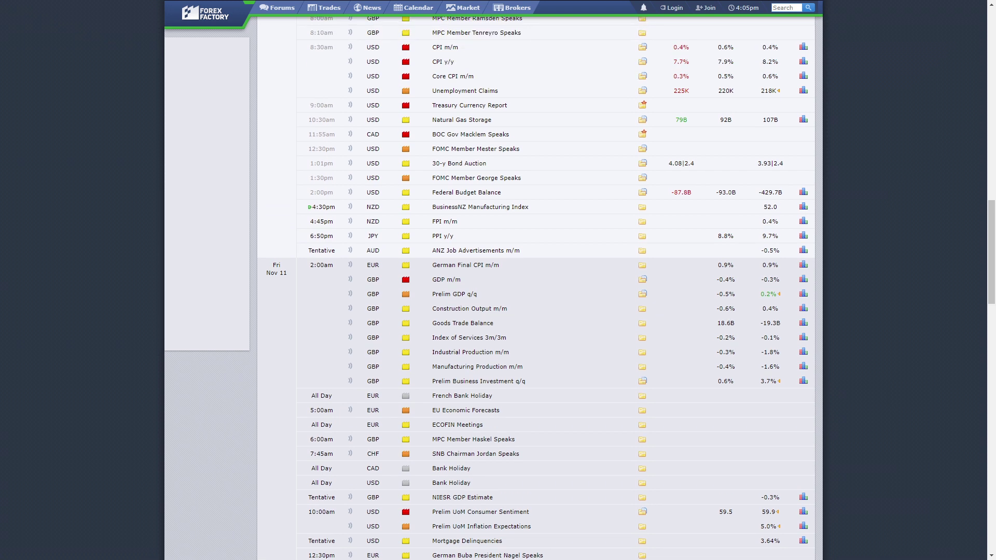
{"action": "scroll", "coordinate": [536, 288], "scroll_direction": "down", "scroll_amount": 3}
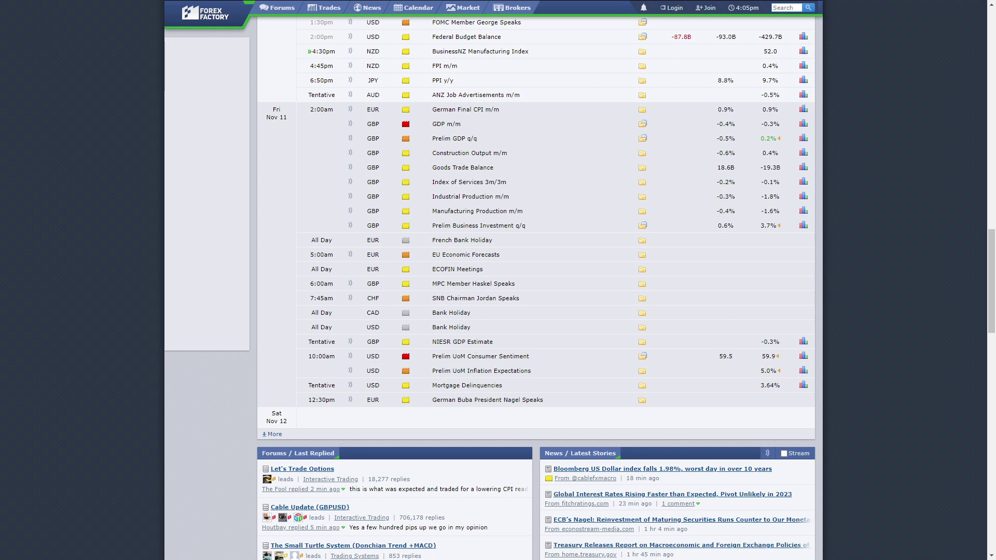
{"action": "key", "text": "alt+Tab"}
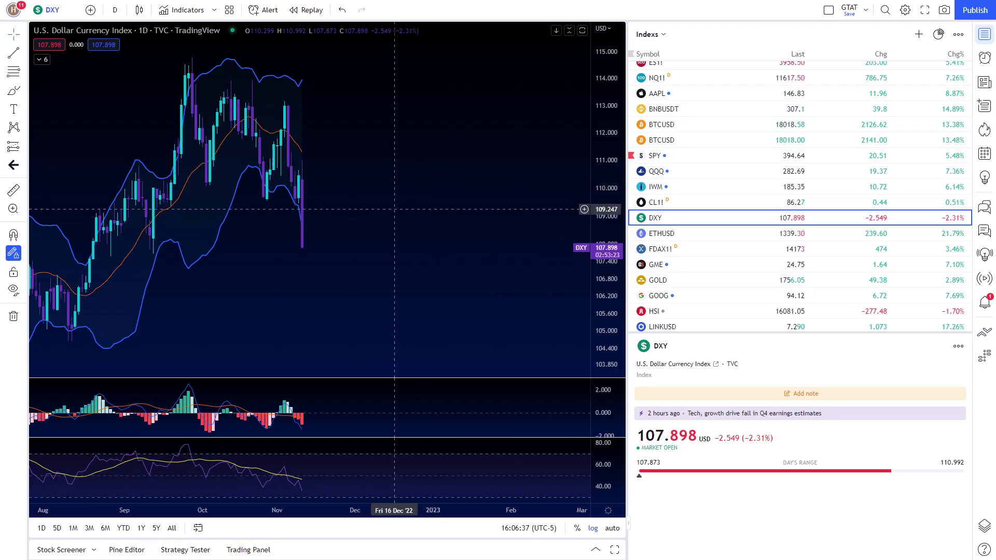
{"action": "left_click_drag", "start_coordinate": [589, 101], "coordinate": [586, 176]}
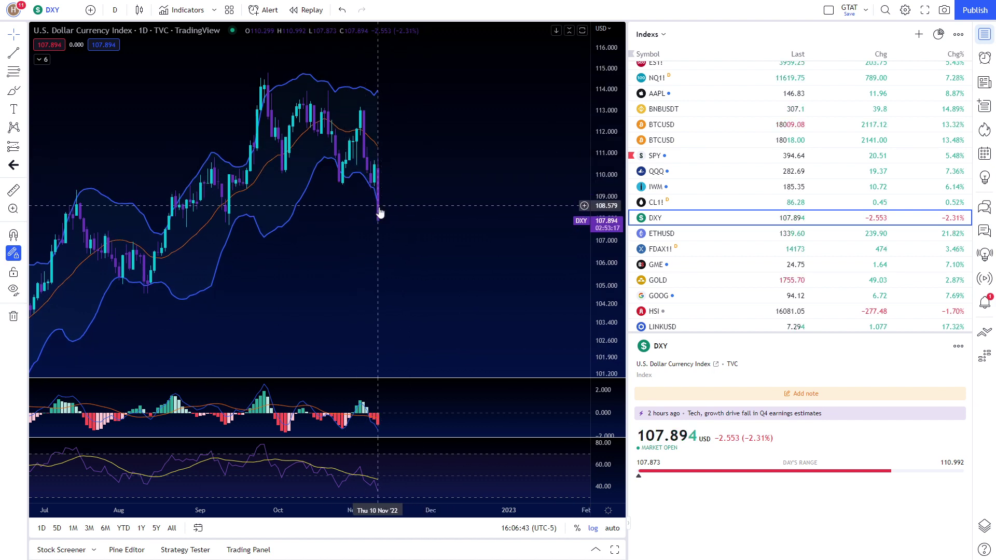
{"action": "left_click_drag", "start_coordinate": [391, 218], "coordinate": [409, 204]}
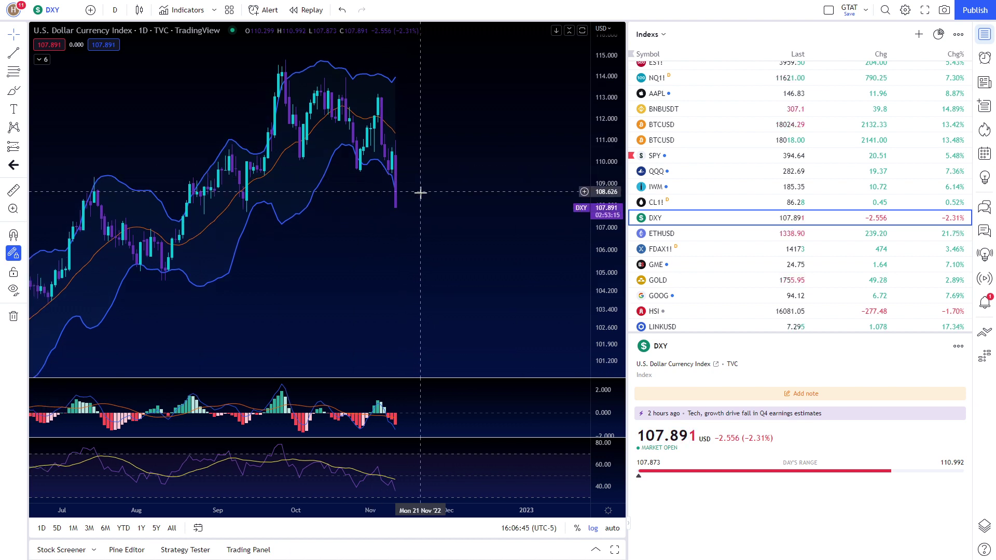
{"action": "left_click", "coordinate": [14, 90]}
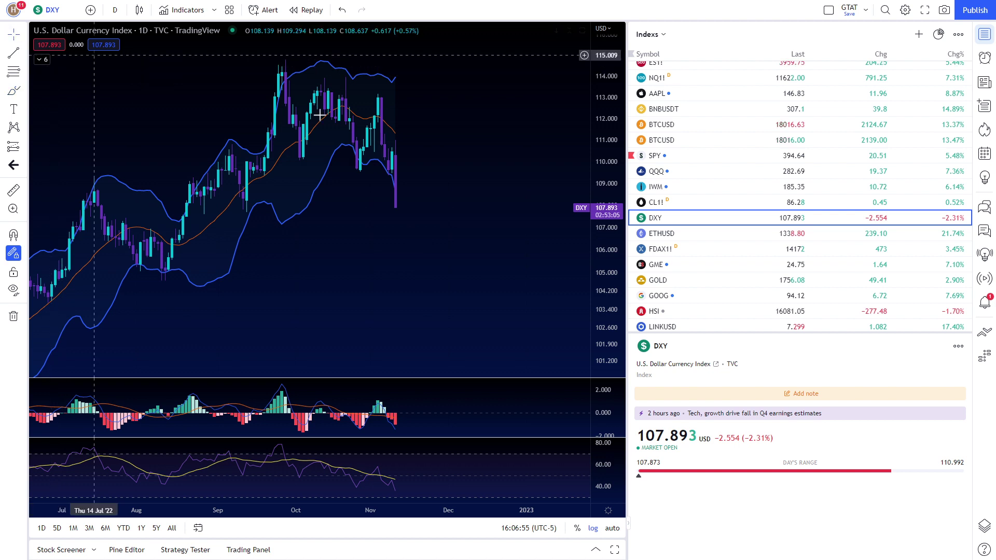
- Shift and zoom the DXY chart view to see more of its history
{"action": "left_click_drag", "start_coordinate": [419, 175], "coordinate": [407, 169]}
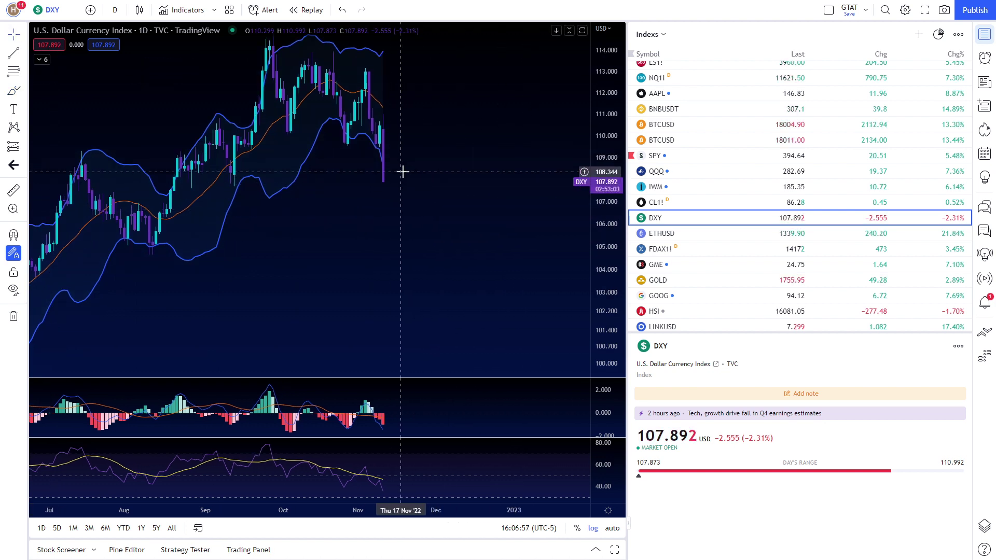
{"action": "scroll", "coordinate": [435, 225], "scroll_direction": "down", "scroll_amount": 2}
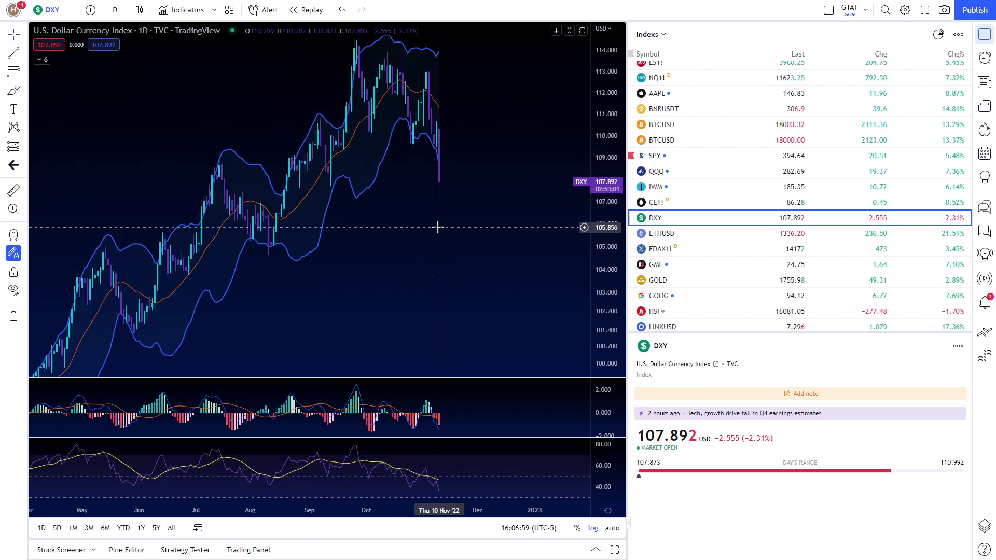
{"action": "scroll", "coordinate": [451, 233], "scroll_direction": "down", "scroll_amount": 2}
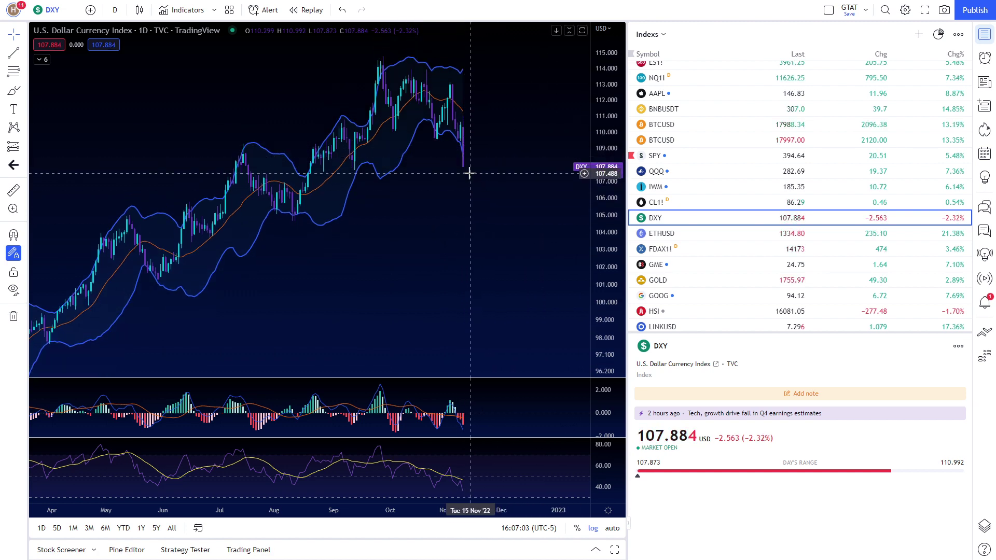
{"action": "scroll", "coordinate": [434, 245], "scroll_direction": "left", "scroll_amount": 10}
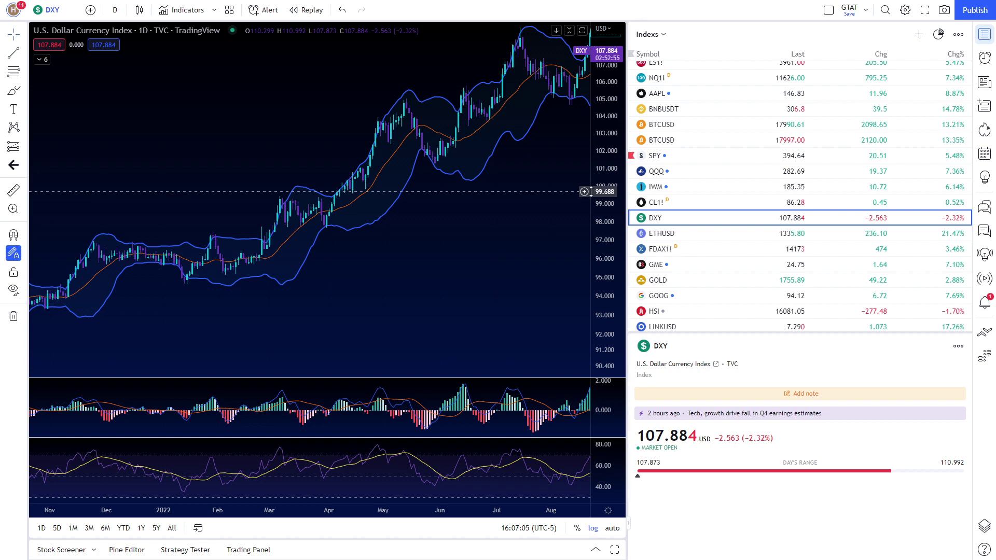
{"action": "scroll", "coordinate": [306, 323], "scroll_direction": "left", "scroll_amount": 10}
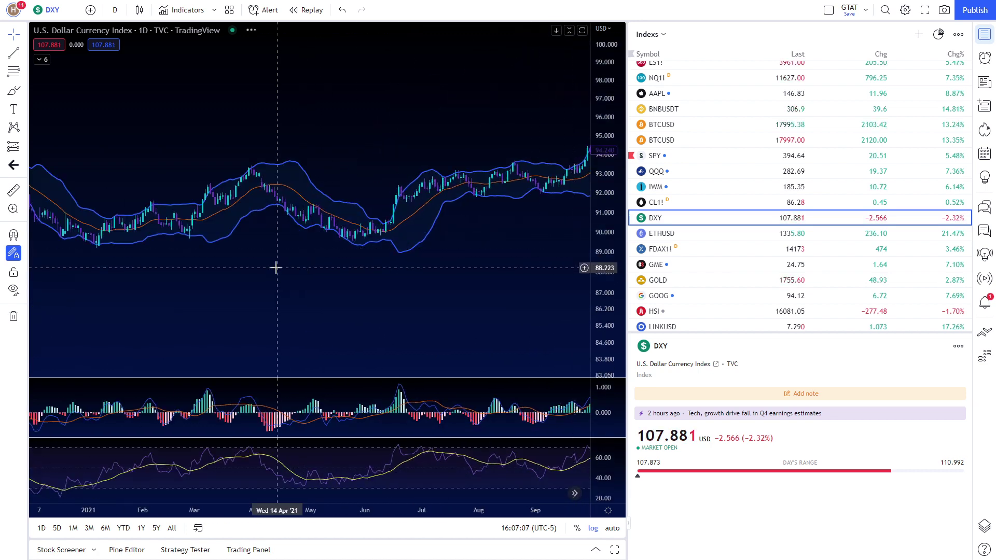
{"action": "scroll", "coordinate": [439, 279], "scroll_direction": "left", "scroll_amount": 10}
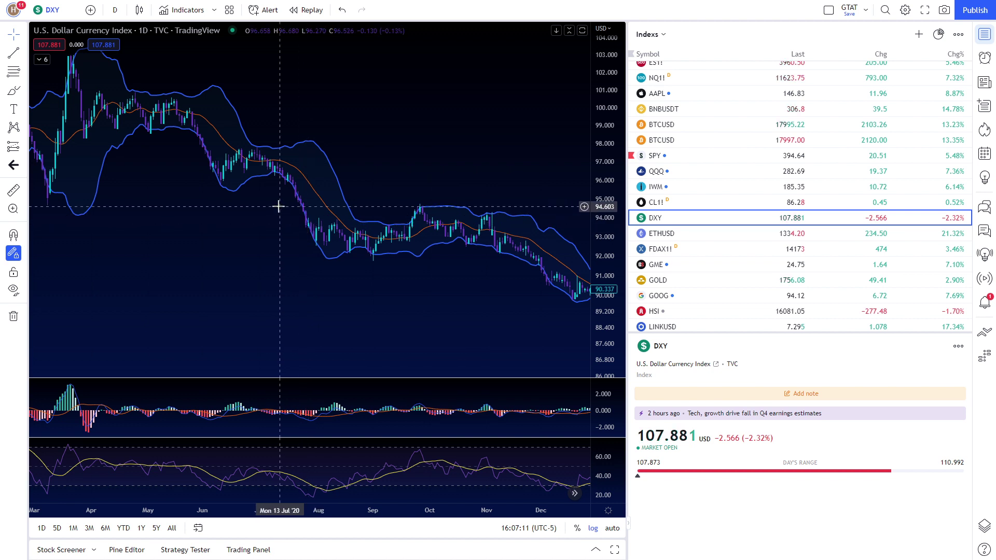
- Pan DXY back through late 2019–2022, then return to the recent months
{"action": "left_click_drag", "start_coordinate": [259, 234], "coordinate": [337, 277]}
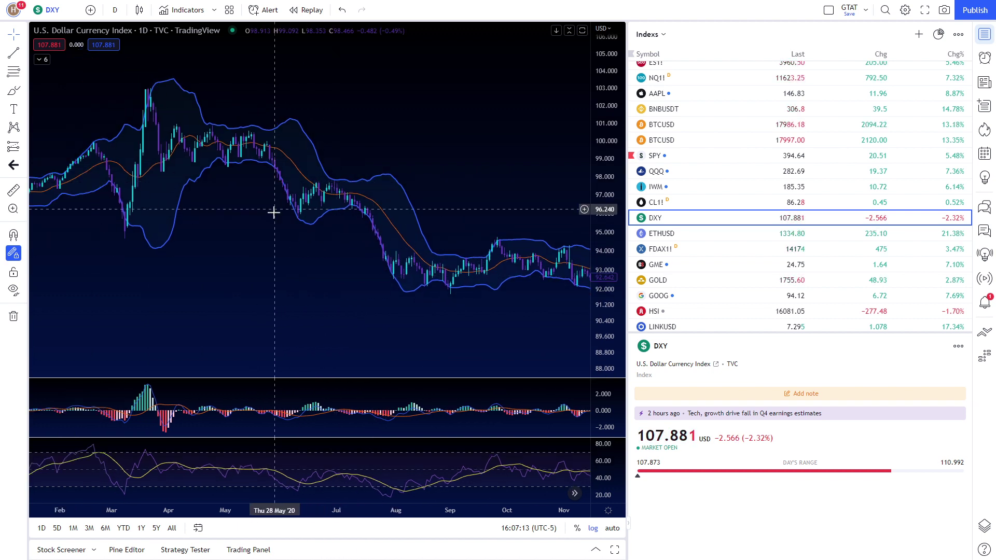
{"action": "left_click_drag", "start_coordinate": [274, 211], "coordinate": [410, 236]}
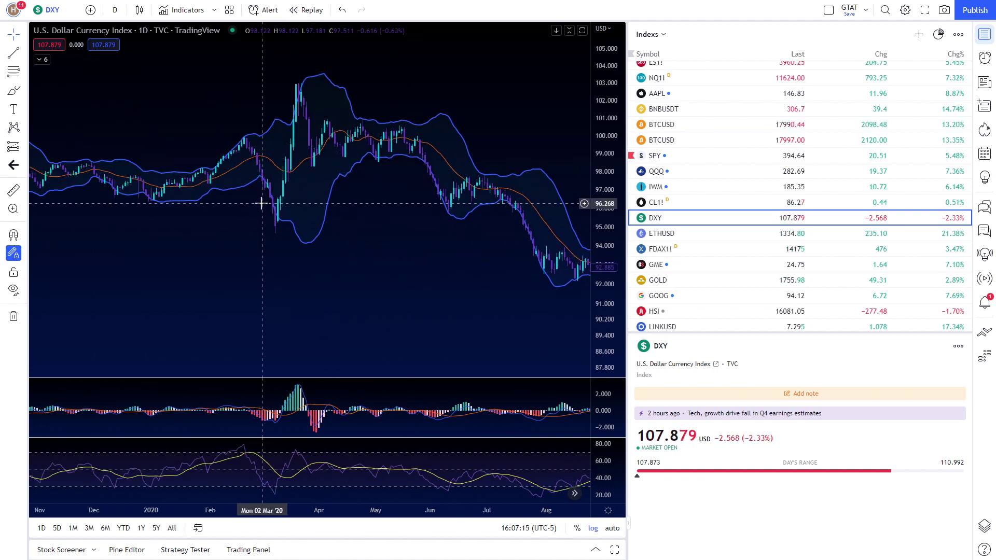
{"action": "left_click_drag", "start_coordinate": [417, 231], "coordinate": [221, 247]}
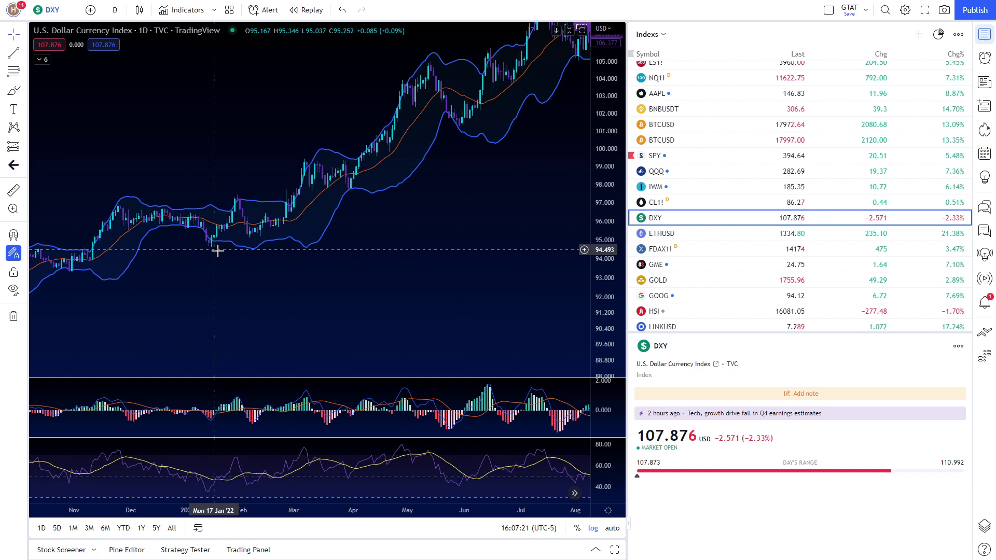
{"action": "scroll", "coordinate": [216, 249], "scroll_direction": "up", "scroll_amount": 4}
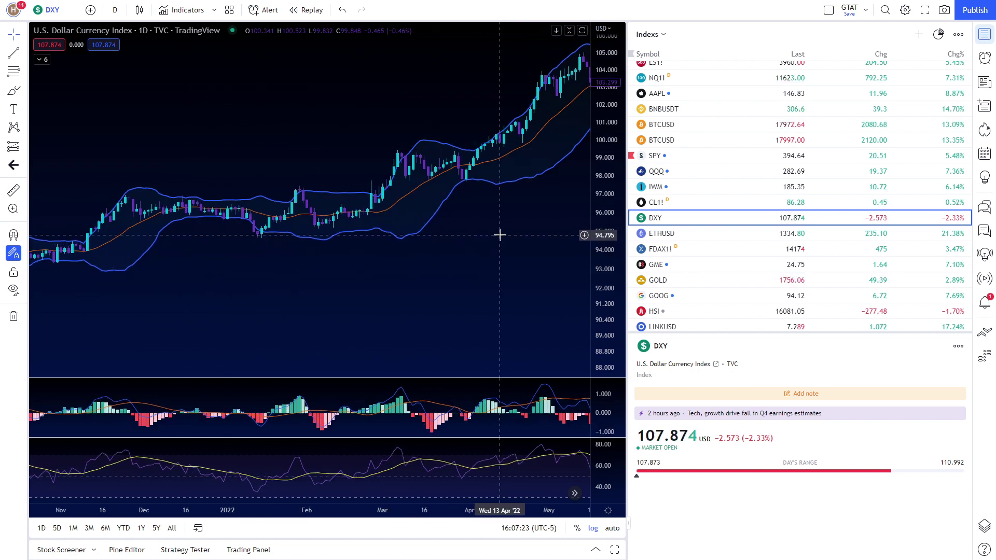
{"action": "left_click_drag", "start_coordinate": [498, 232], "coordinate": [350, 210]}
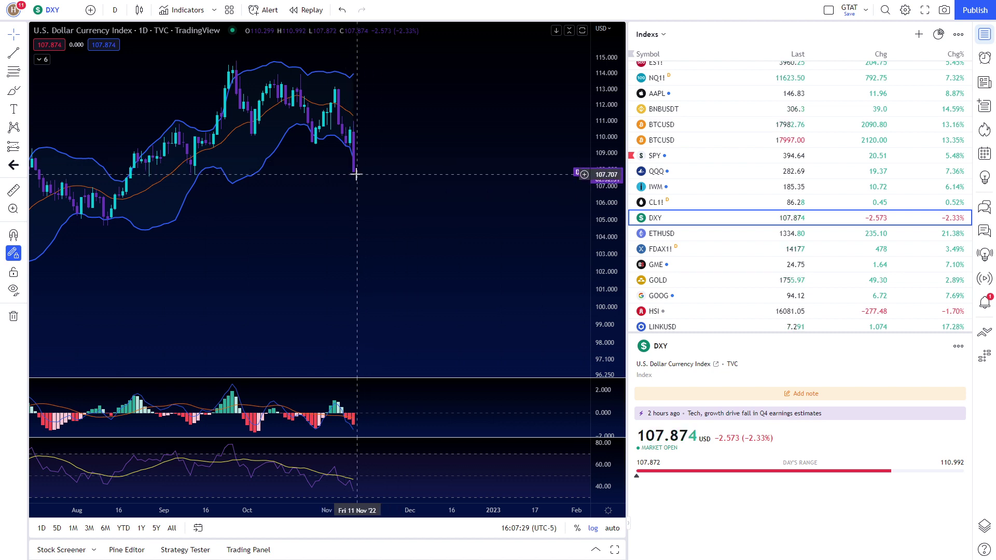
{"action": "scroll", "coordinate": [360, 163], "scroll_direction": "up", "scroll_amount": 3}
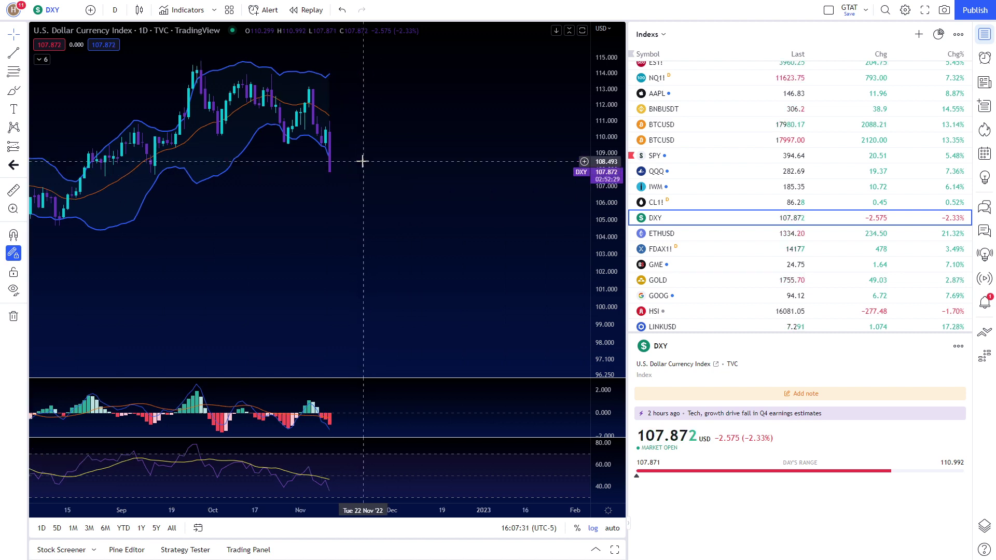
- Brush a hook under the last DXY candle, then an up arrow and a down arrow to its right
{"action": "left_click", "coordinate": [14, 91]}
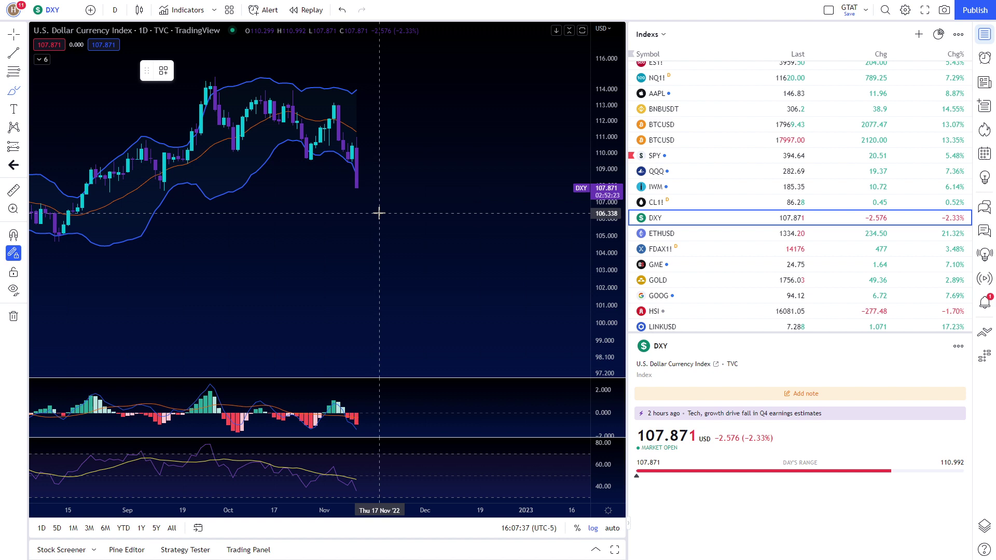
{"action": "mouse_move", "coordinate": [362, 171]}
{"action": "left_mouse_down"}
{"action": "mouse_move", "coordinate": [350, 182]}
{"action": "mouse_move", "coordinate": [356, 191]}
{"action": "left_mouse_up"}
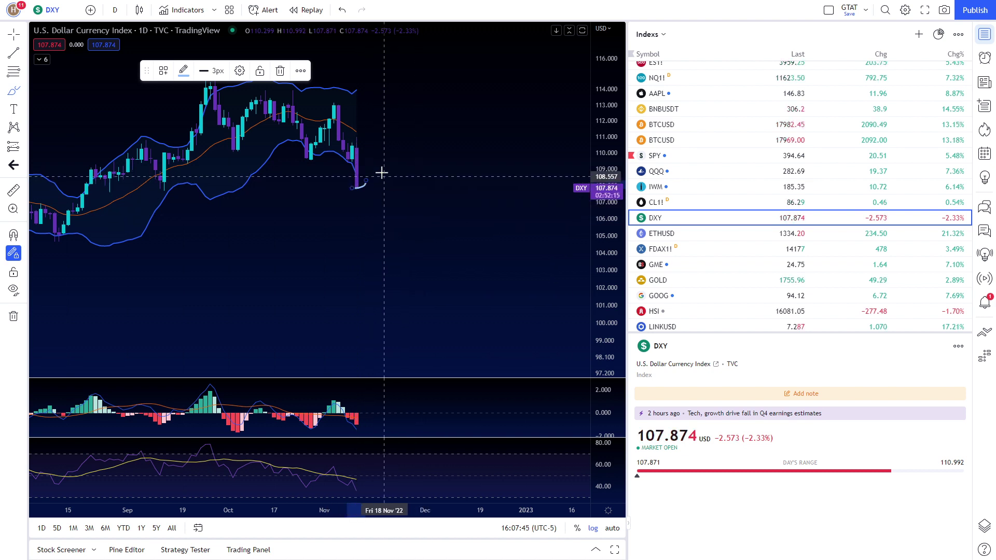
{"action": "mouse_move", "coordinate": [384, 206]}
{"action": "left_mouse_down"}
{"action": "mouse_move", "coordinate": [395, 164]}
{"action": "mouse_move", "coordinate": [412, 170]}
{"action": "left_mouse_up"}
{"action": "mouse_move", "coordinate": [475, 162]}
{"action": "left_mouse_down"}
{"action": "mouse_move", "coordinate": [471, 207]}
{"action": "mouse_move", "coordinate": [494, 184]}
{"action": "left_mouse_up"}
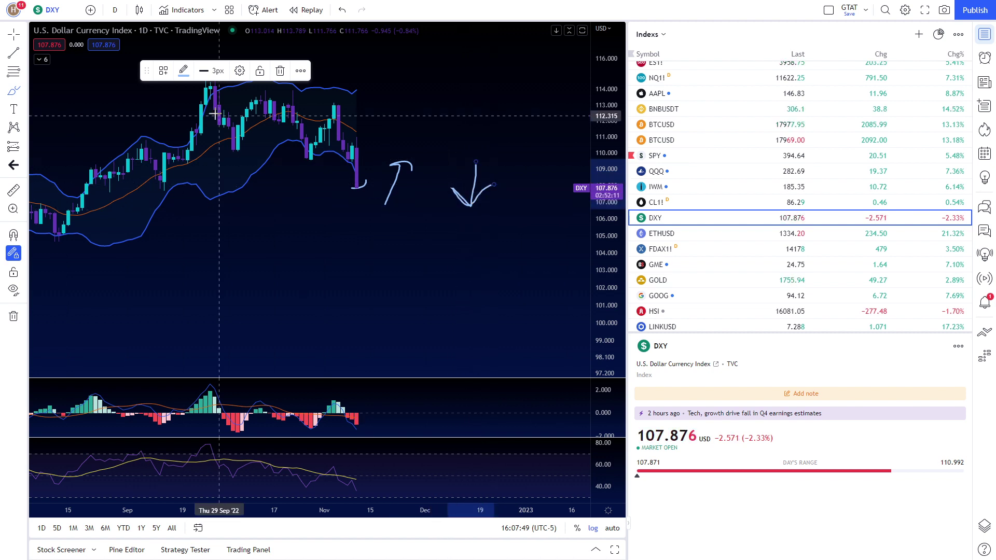
{"action": "left_click", "coordinate": [280, 214]}
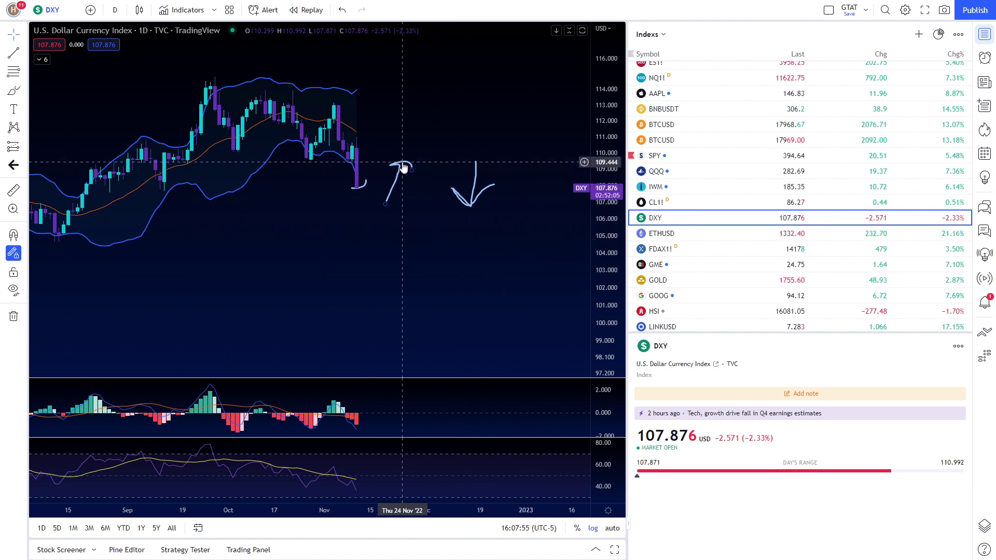
{"action": "scroll", "coordinate": [732, 207], "scroll_direction": "down", "scroll_amount": 3}
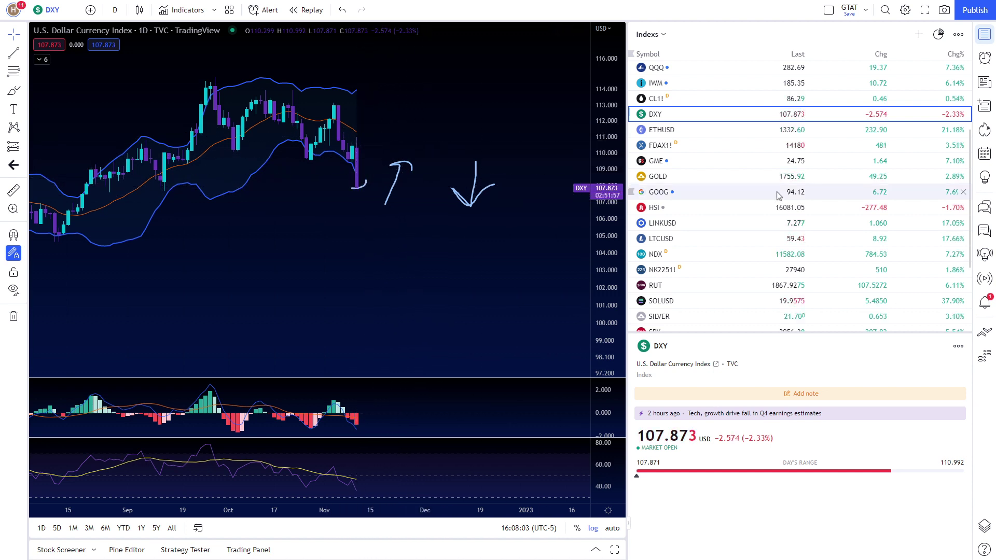
{"action": "scroll", "coordinate": [765, 177], "scroll_direction": "up", "scroll_amount": 3}
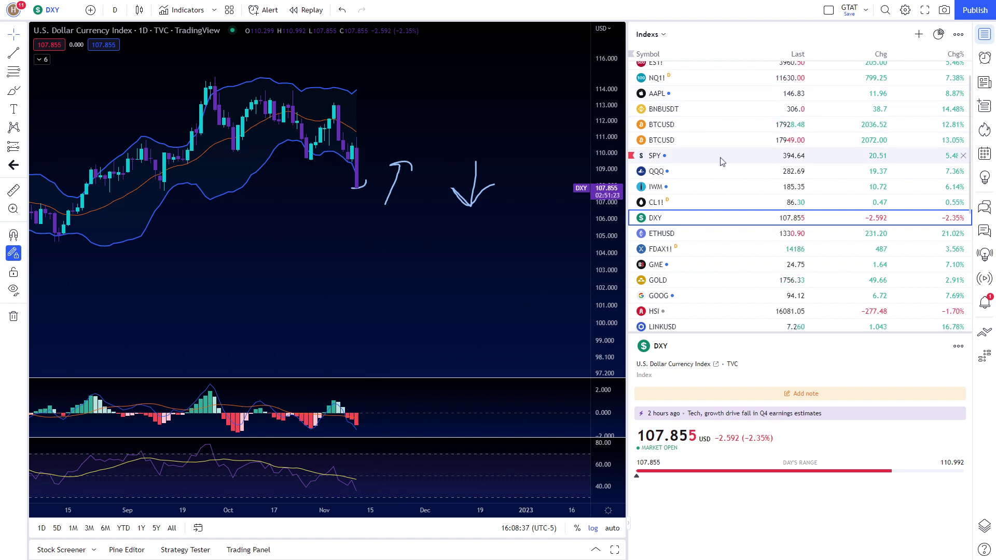
{"action": "scroll", "coordinate": [733, 187], "scroll_direction": "down", "scroll_amount": 3}
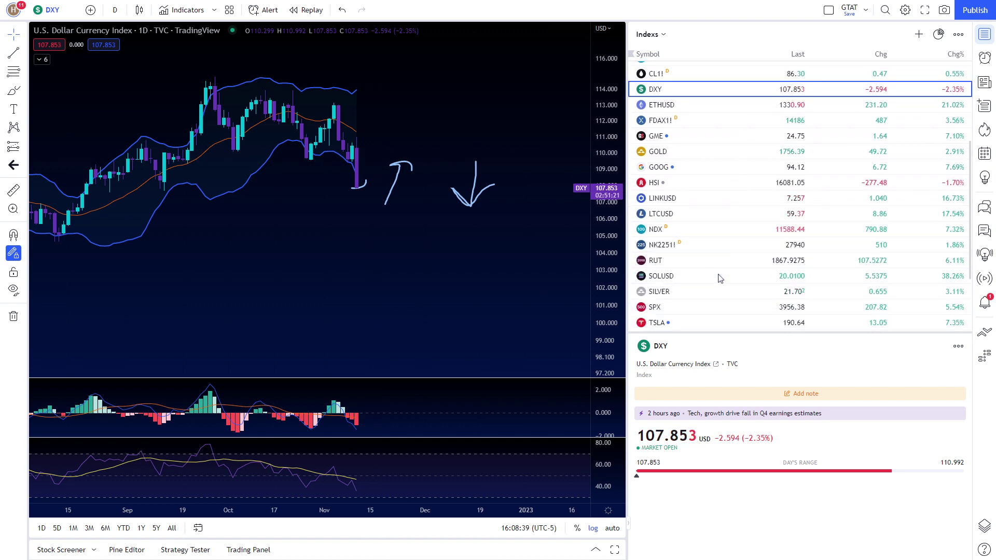
{"action": "scroll", "coordinate": [716, 260], "scroll_direction": "down", "scroll_amount": 1}
{"action": "scroll", "coordinate": [712, 242], "scroll_direction": "down", "scroll_amount": 4}
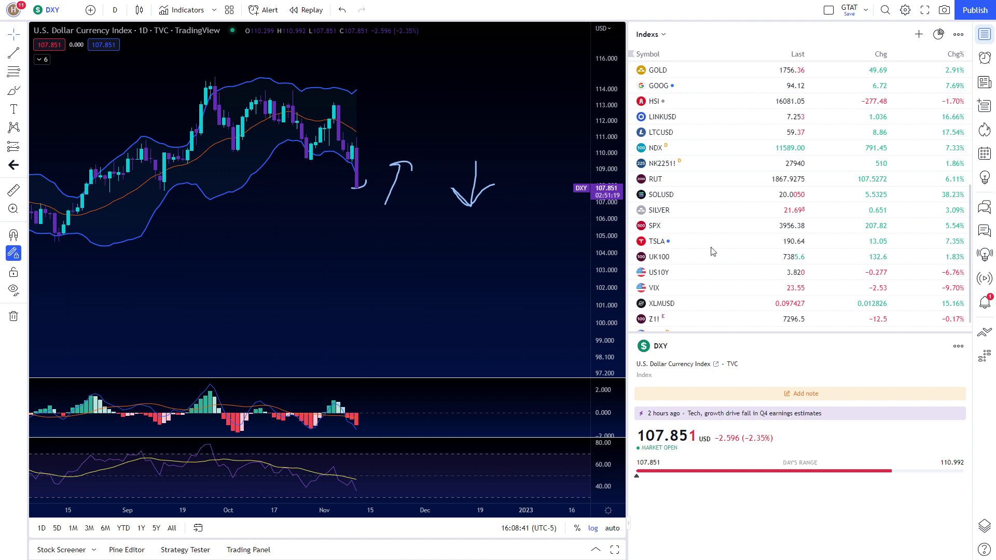
- Open the VIX chart and widen its price range to show more history
{"action": "left_click", "coordinate": [725, 273]}
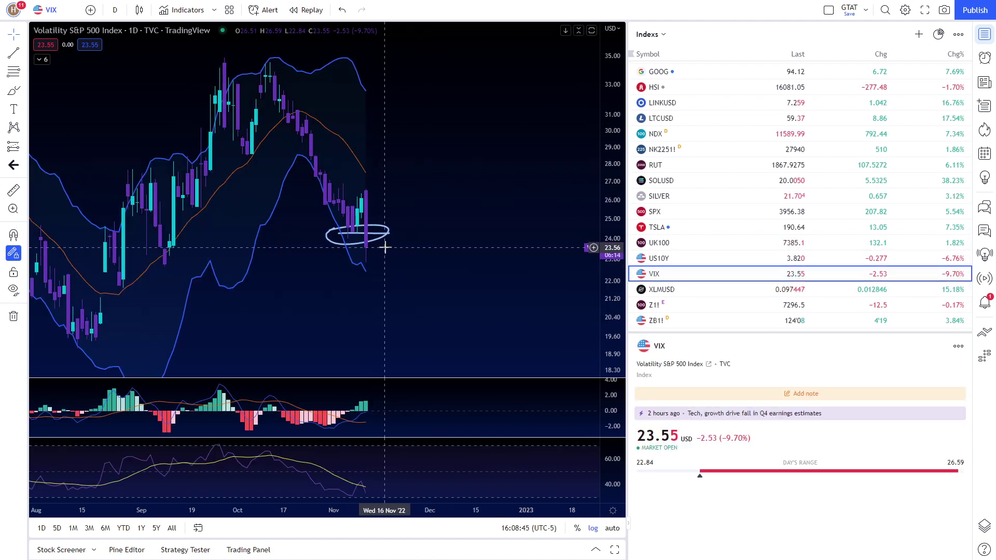
{"action": "left_click_drag", "start_coordinate": [459, 250], "coordinate": [495, 214]}
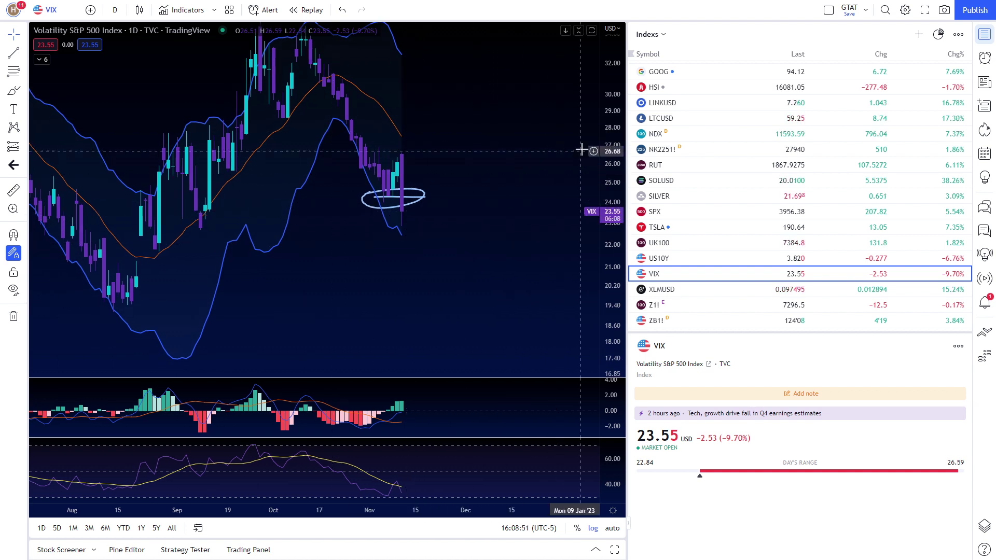
{"action": "left_click_drag", "start_coordinate": [608, 144], "coordinate": [445, 227]}
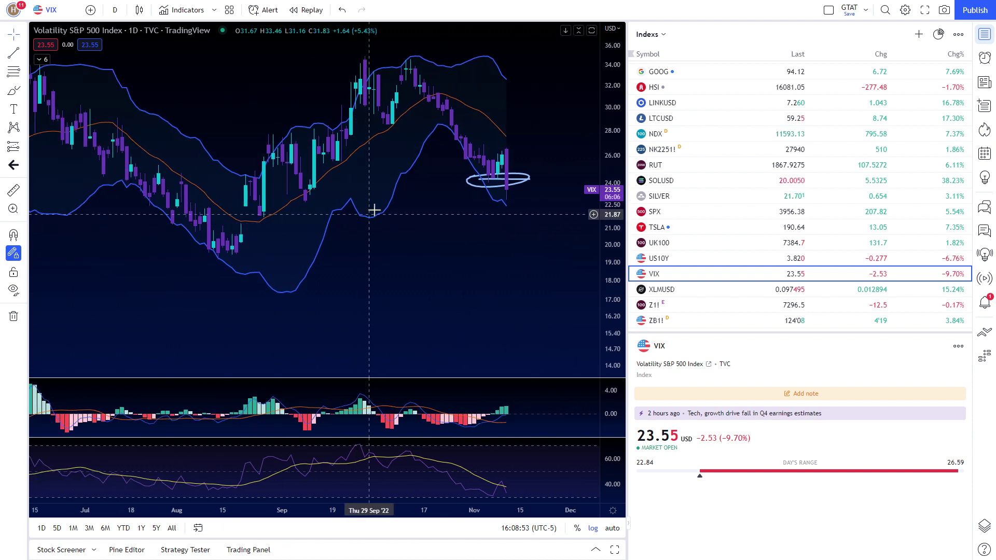
{"action": "left_click_drag", "start_coordinate": [521, 183], "coordinate": [422, 212]}
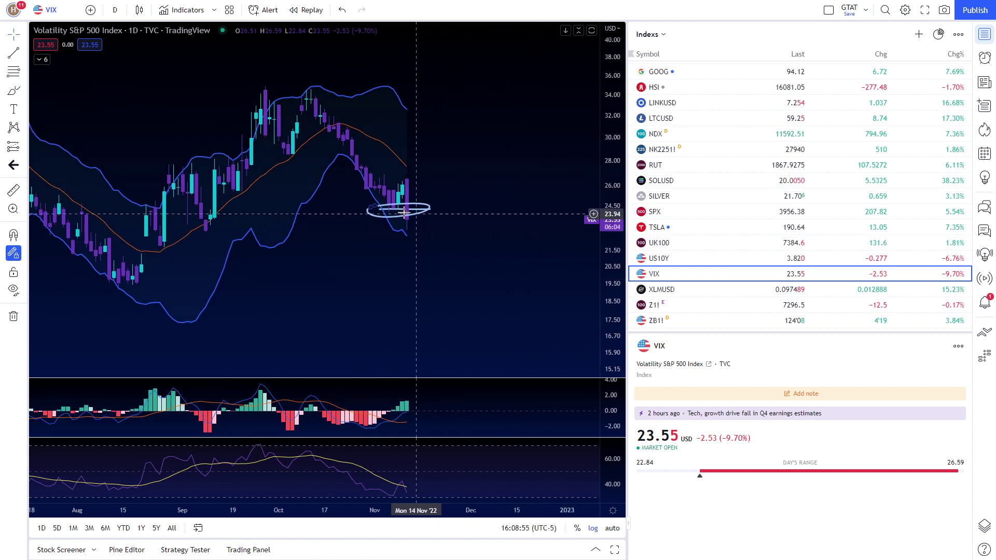
- Brush a hook under the latest VIX candles plus up and down arrow strokes to their right
{"action": "left_click", "coordinate": [10, 91]}
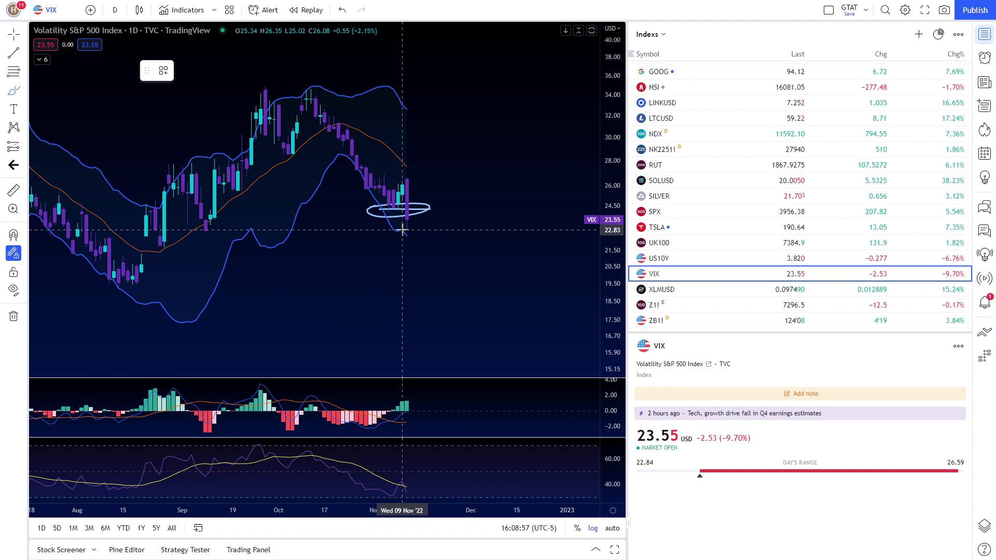
{"action": "left_click_drag", "start_coordinate": [406, 233], "coordinate": [424, 222]}
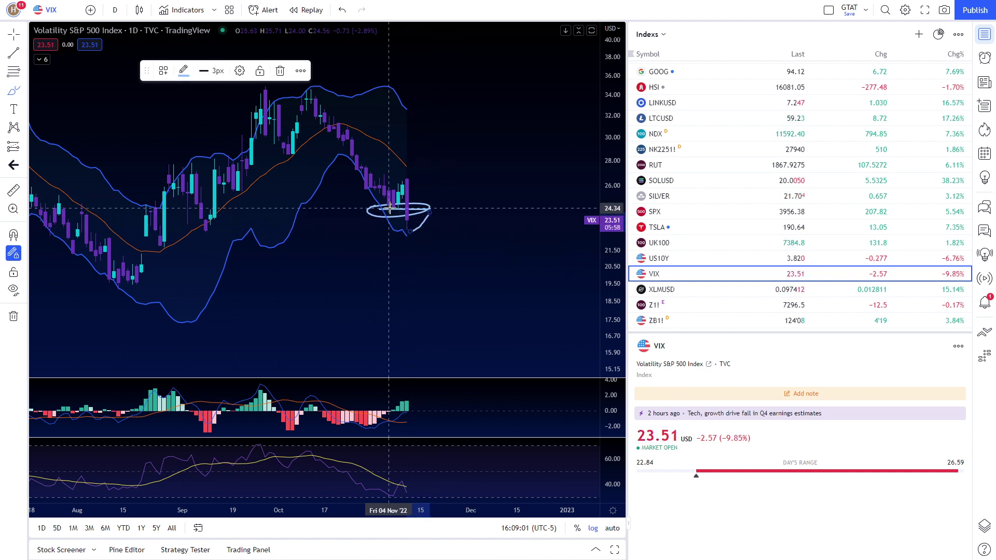
{"action": "mouse_move", "coordinate": [483, 223]}
{"action": "left_mouse_down"}
{"action": "mouse_move", "coordinate": [480, 191]}
{"action": "mouse_move", "coordinate": [544, 216]}
{"action": "left_mouse_up"}
{"action": "mouse_move", "coordinate": [529, 198]}
{"action": "left_mouse_down"}
{"action": "mouse_move", "coordinate": [545, 216]}
{"action": "mouse_move", "coordinate": [567, 210]}
{"action": "left_mouse_up"}
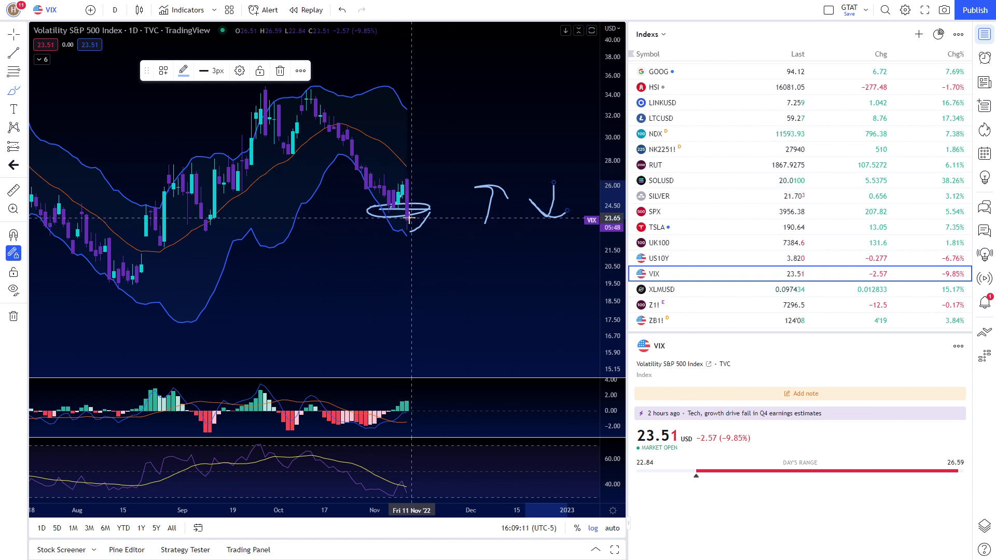
{"action": "scroll", "coordinate": [719, 202], "scroll_direction": "up", "scroll_amount": 2}
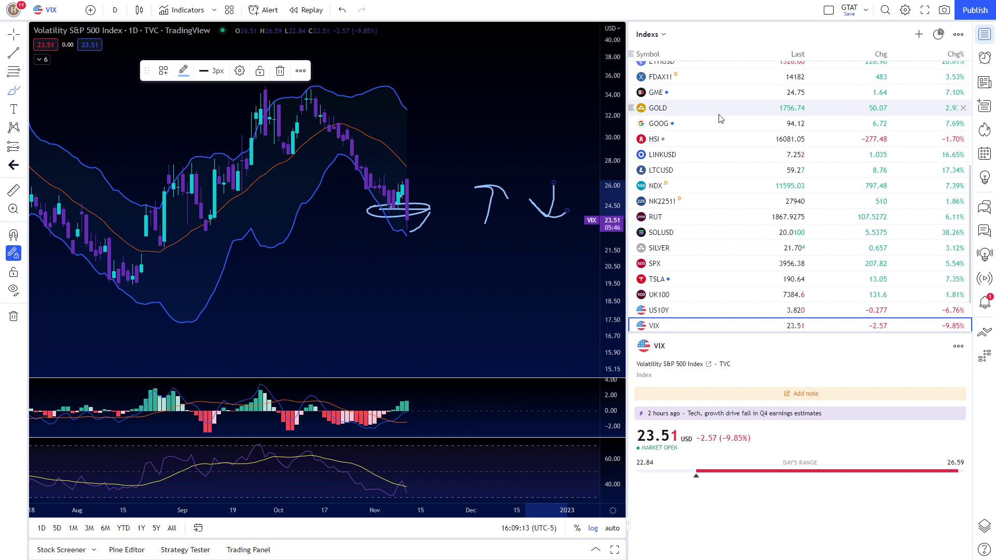
{"action": "scroll", "coordinate": [718, 212], "scroll_direction": "down", "scroll_amount": 2}
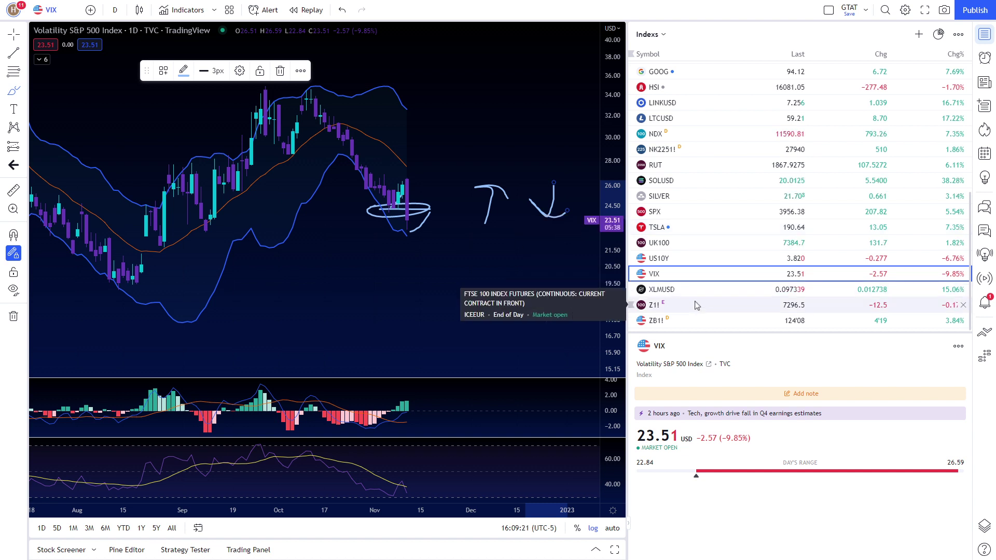
- Open the T-Bond Futures ZB1! chart and pan to show earlier months
{"action": "left_click", "coordinate": [702, 320]}
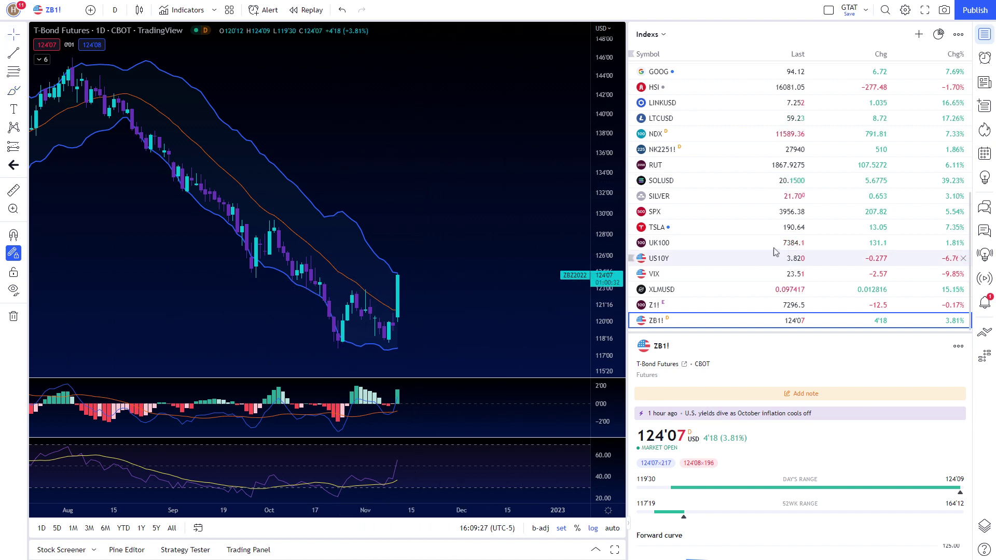
{"action": "scroll", "coordinate": [715, 156], "scroll_direction": "up", "scroll_amount": 5}
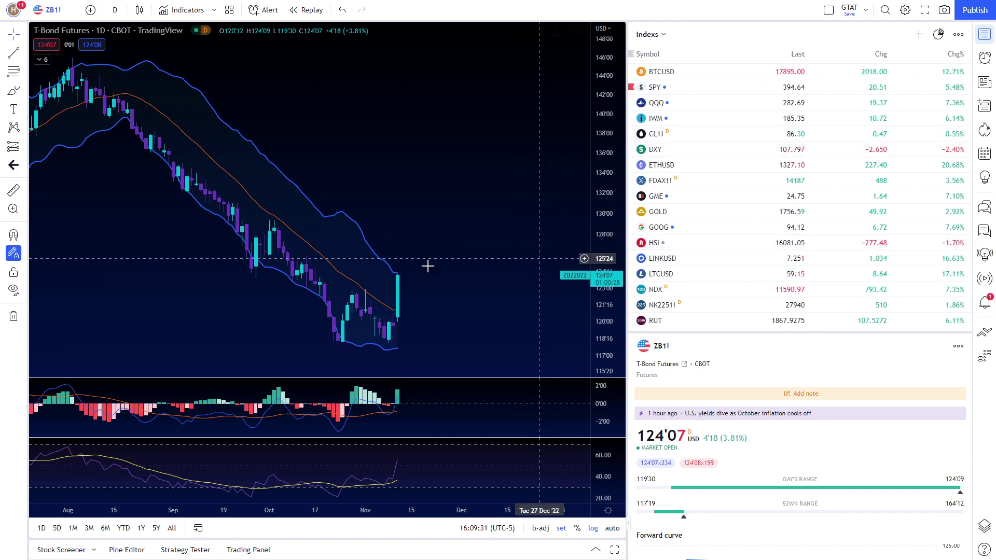
{"action": "left_click_drag", "start_coordinate": [427, 266], "coordinate": [495, 259]}
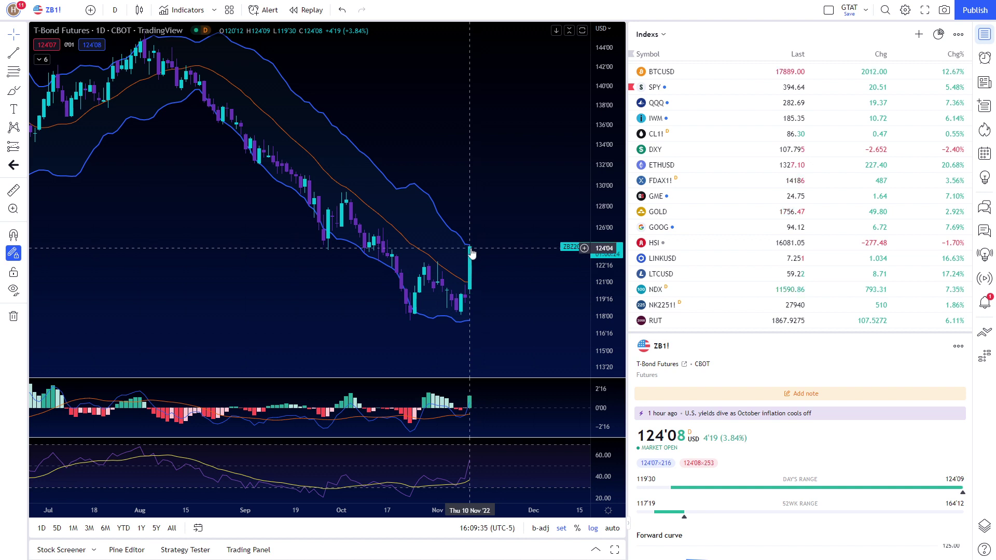
- Brush an upward stroke from the last ZB1! candle and a downward curve below it, then switch to SPY
{"action": "key", "text": "alt+b"}
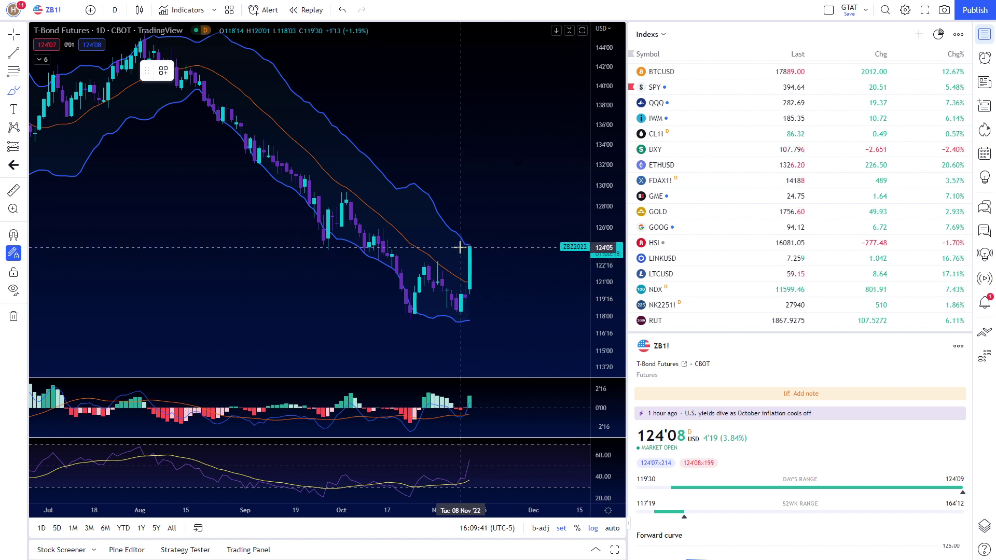
{"action": "left_click_drag", "start_coordinate": [460, 248], "coordinate": [478, 222]}
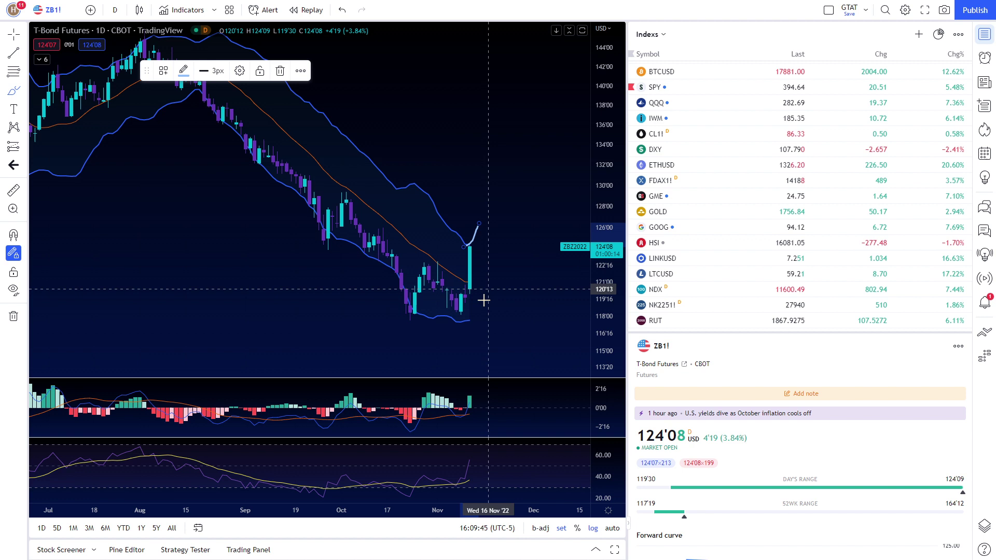
{"action": "mouse_move", "coordinate": [482, 306]}
{"action": "left_mouse_down"}
{"action": "mouse_move", "coordinate": [479, 330]}
{"action": "mouse_move", "coordinate": [501, 355]}
{"action": "left_mouse_up"}
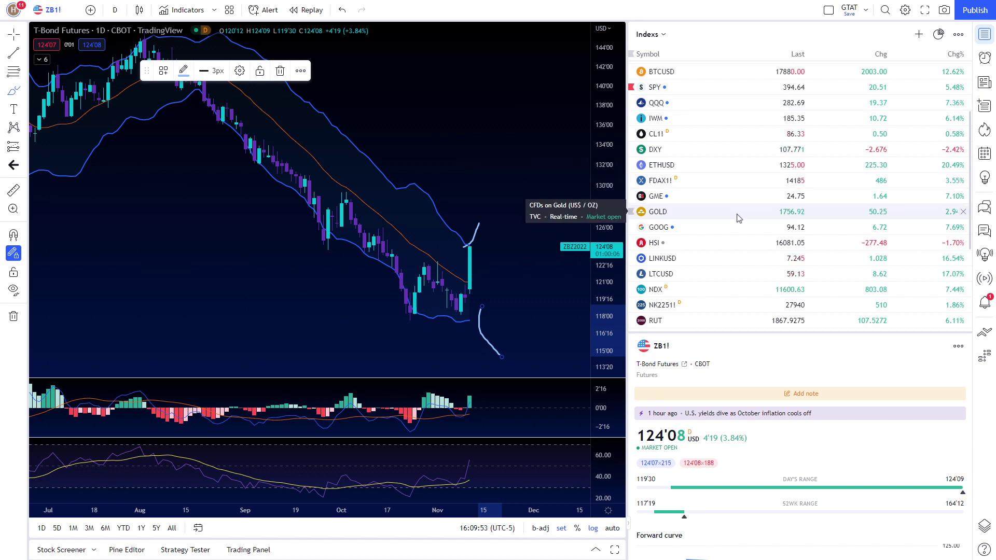
{"action": "left_click", "coordinate": [677, 87]}
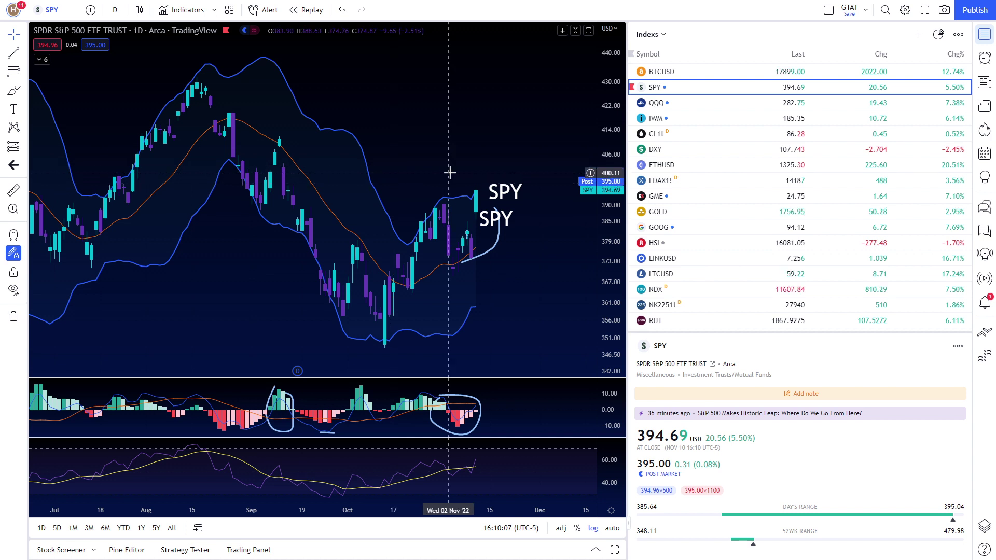
- Brush a small stroke atop the last SPY candle
{"action": "scroll", "coordinate": [484, 160], "scroll_direction": "left", "scroll_amount": 3}
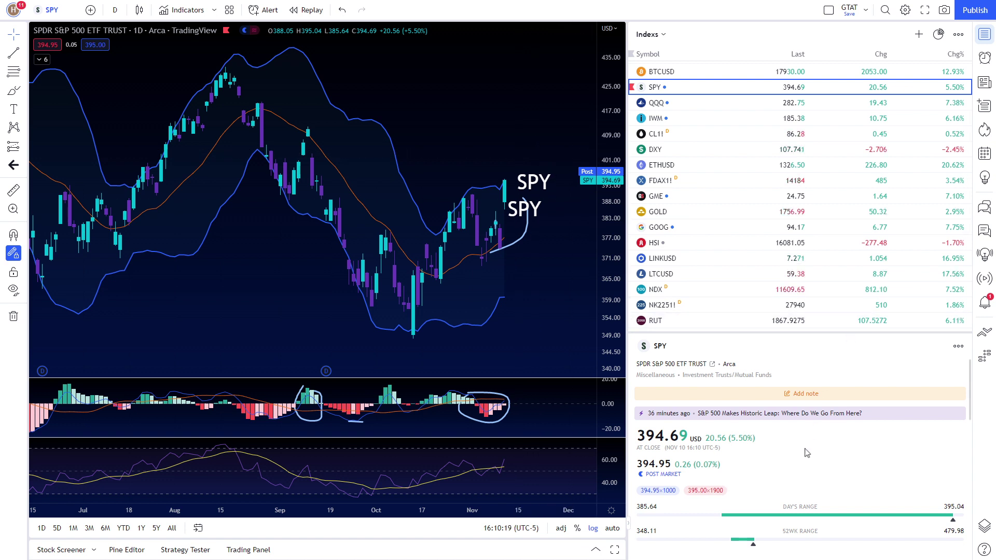
{"action": "left_click", "coordinate": [11, 89]}
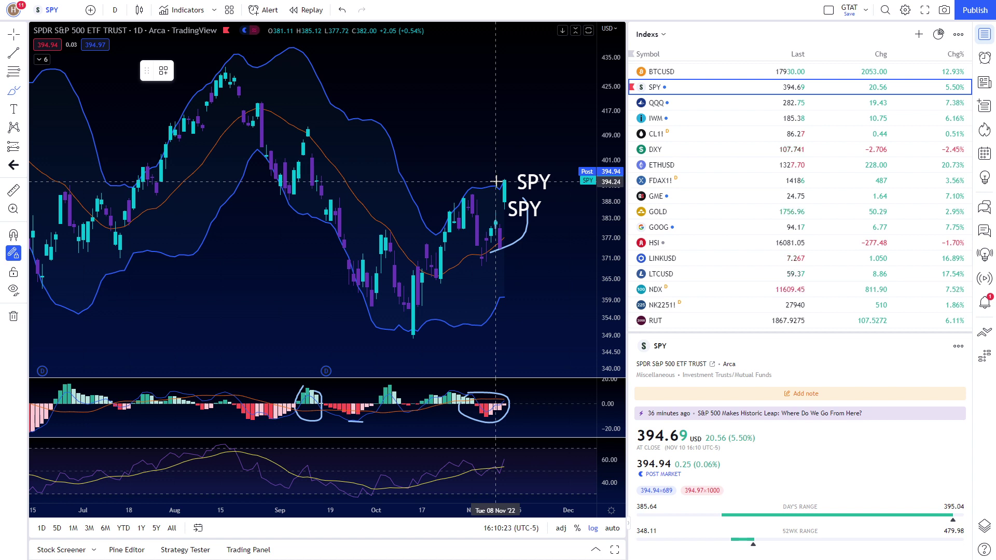
{"action": "mouse_move", "coordinate": [497, 181]}
{"action": "left_mouse_down"}
{"action": "mouse_move", "coordinate": [507, 165]}
{"action": "mouse_move", "coordinate": [504, 184]}
{"action": "left_mouse_up"}
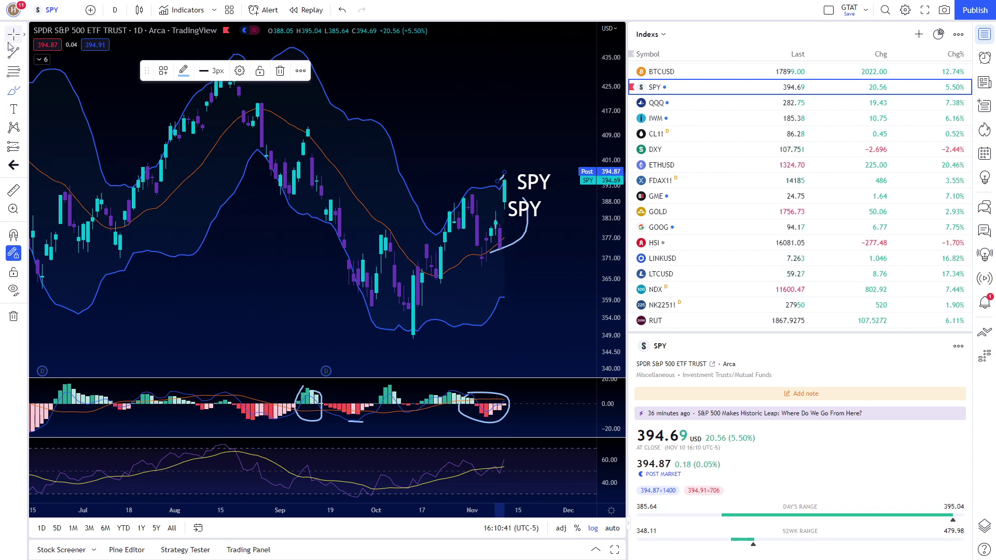
{"action": "left_click", "coordinate": [418, 88]}
- Delete the small stroke and the curved hook beside the latest SPY candles
{"action": "scroll", "coordinate": [418, 130], "scroll_direction": "up", "scroll_amount": 3}
{"action": "left_click", "coordinate": [449, 177]}
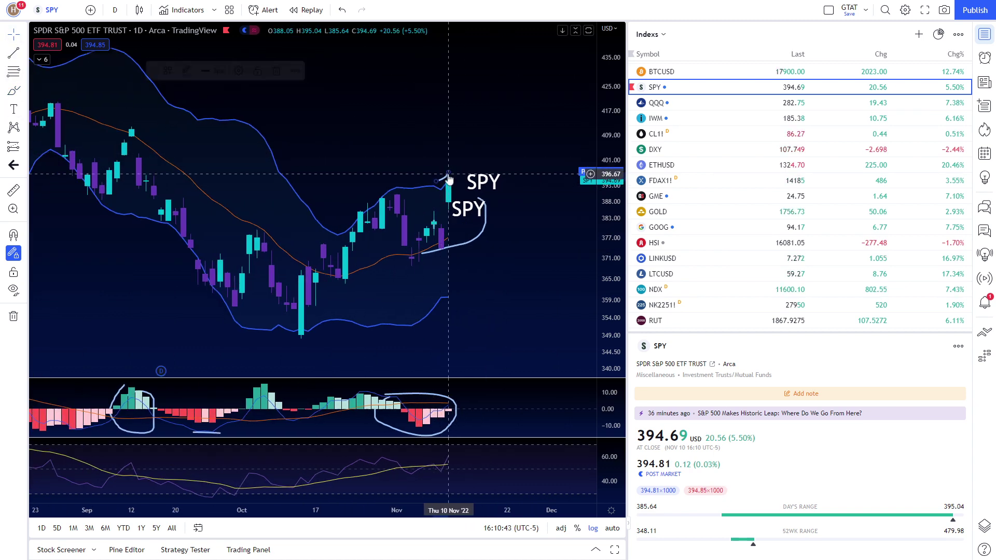
{"action": "key", "text": "Delete"}
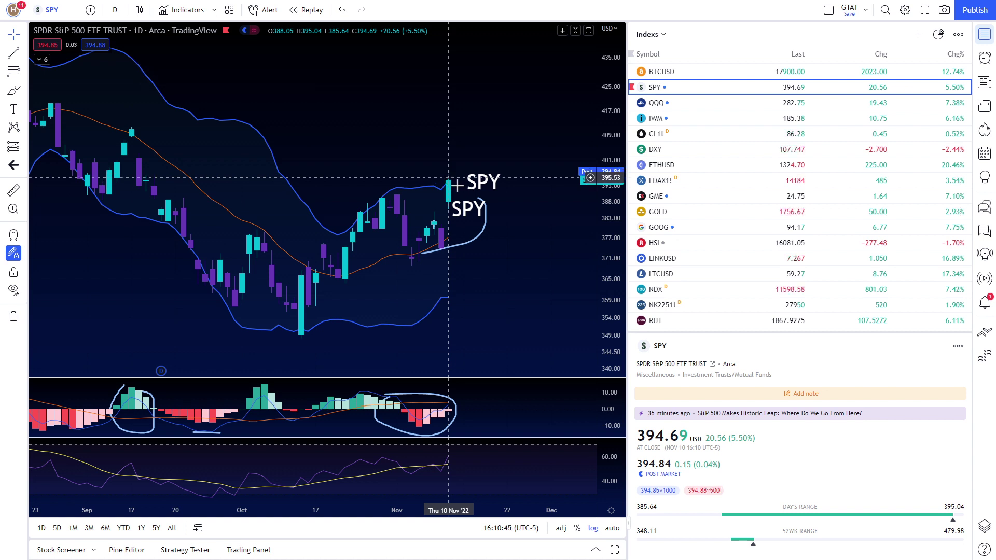
{"action": "left_click", "coordinate": [485, 230]}
{"action": "key", "text": "Delete"}
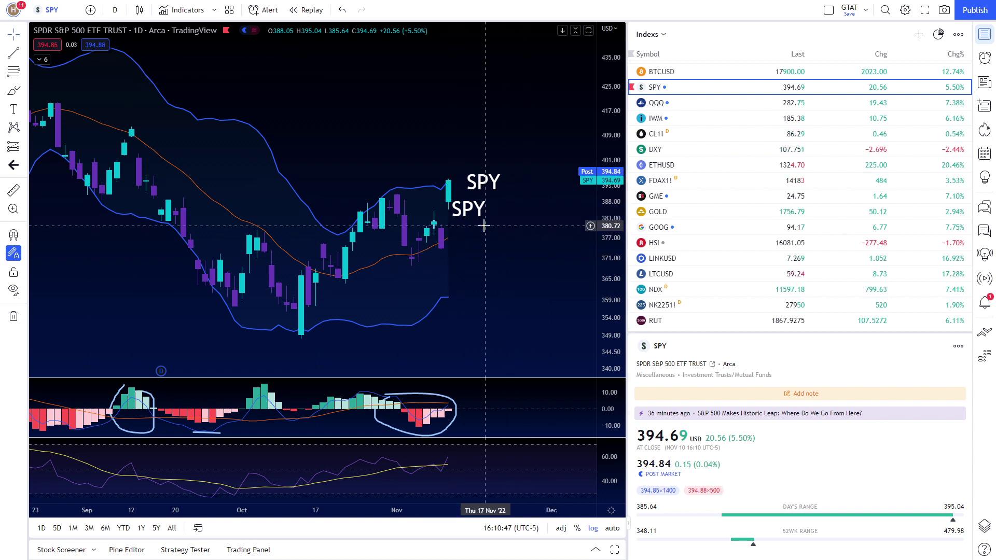
{"action": "left_click", "coordinate": [13, 71]}
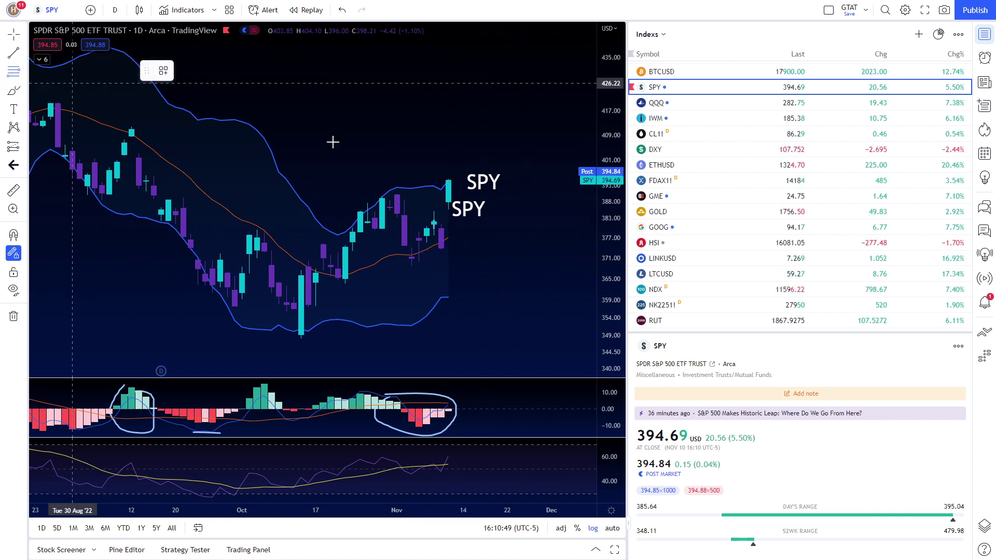
- Draw a Fibonacci retracement from the 373.61 low to the 395.04 high
{"action": "left_click", "coordinate": [441, 250]}
{"action": "left_click", "coordinate": [449, 178]}
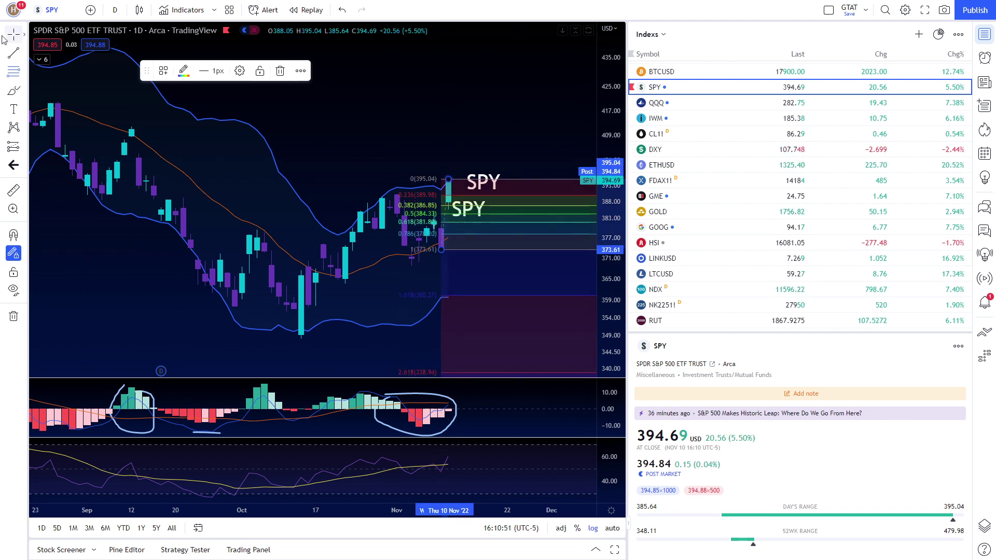
{"action": "left_click", "coordinate": [494, 193]}
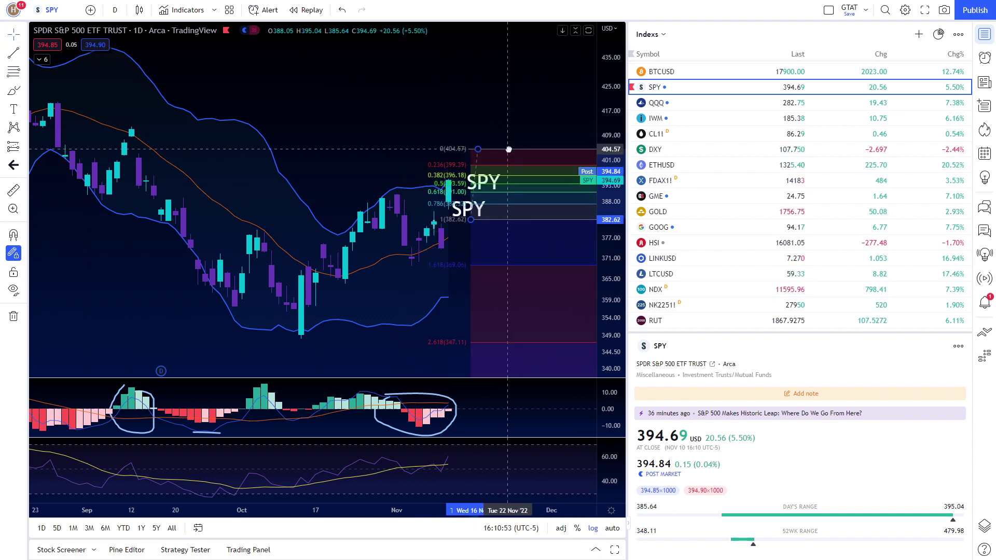
{"action": "left_click", "coordinate": [509, 148]}
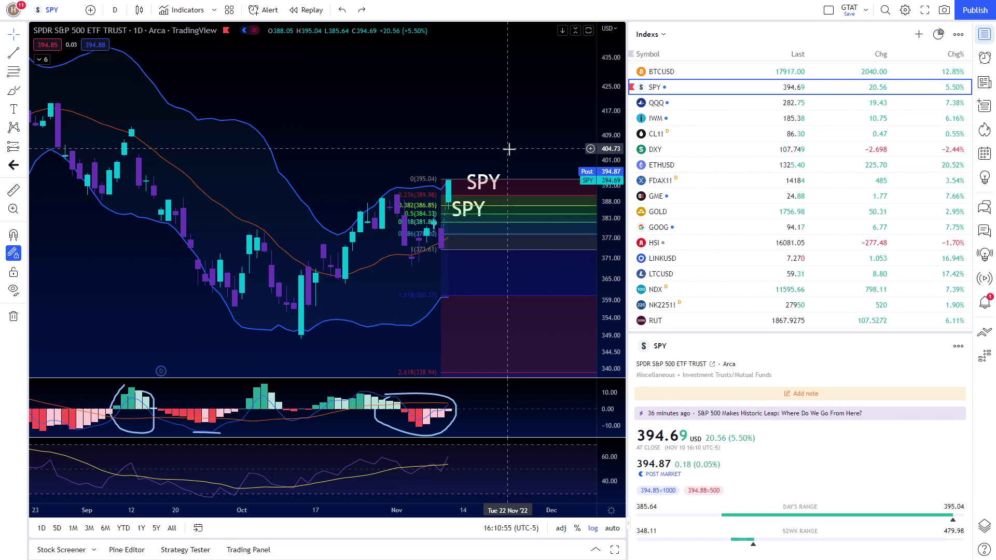
- Move both SPY text labels higher above the candles
{"action": "scroll", "coordinate": [509, 151], "scroll_direction": "up", "scroll_amount": 3}
{"action": "scroll", "coordinate": [601, 141], "scroll_direction": "up", "scroll_amount": 2}
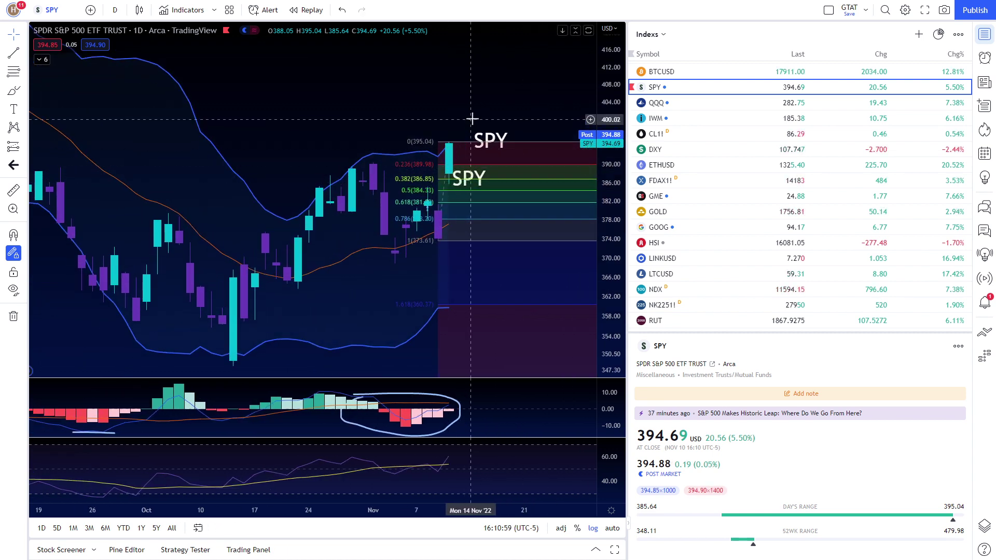
{"action": "left_click_drag", "start_coordinate": [471, 119], "coordinate": [445, 142]}
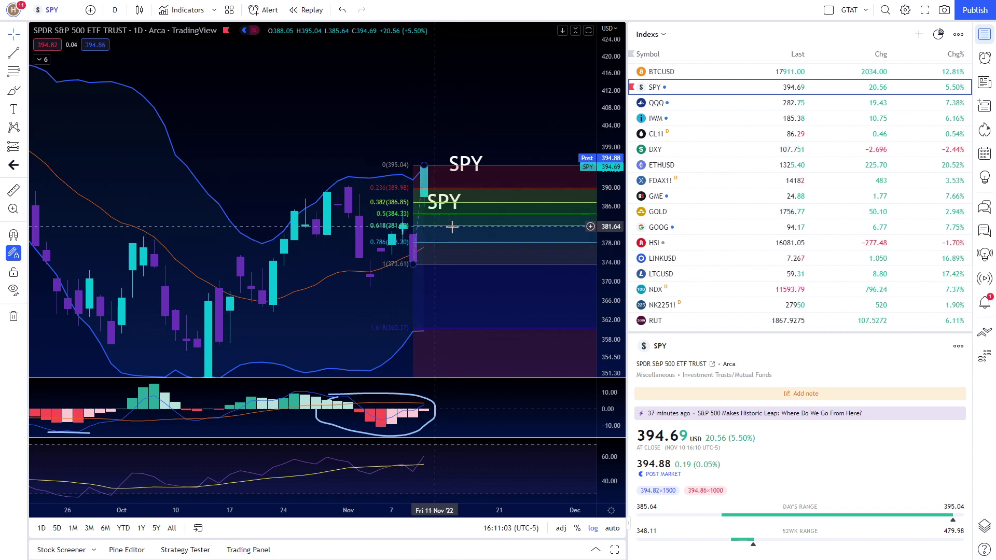
{"action": "left_click_drag", "start_coordinate": [465, 165], "coordinate": [476, 125]}
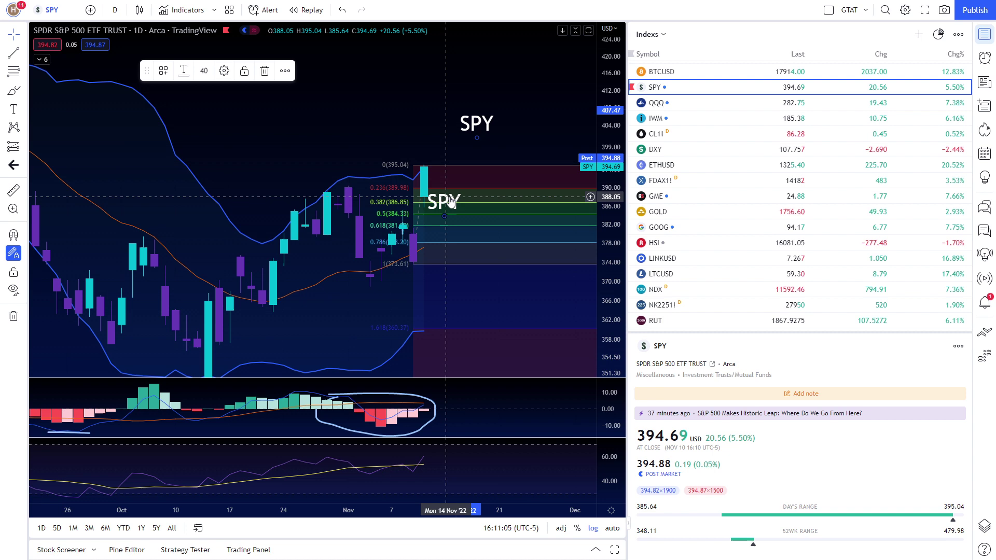
{"action": "left_click_drag", "start_coordinate": [449, 200], "coordinate": [345, 91]}
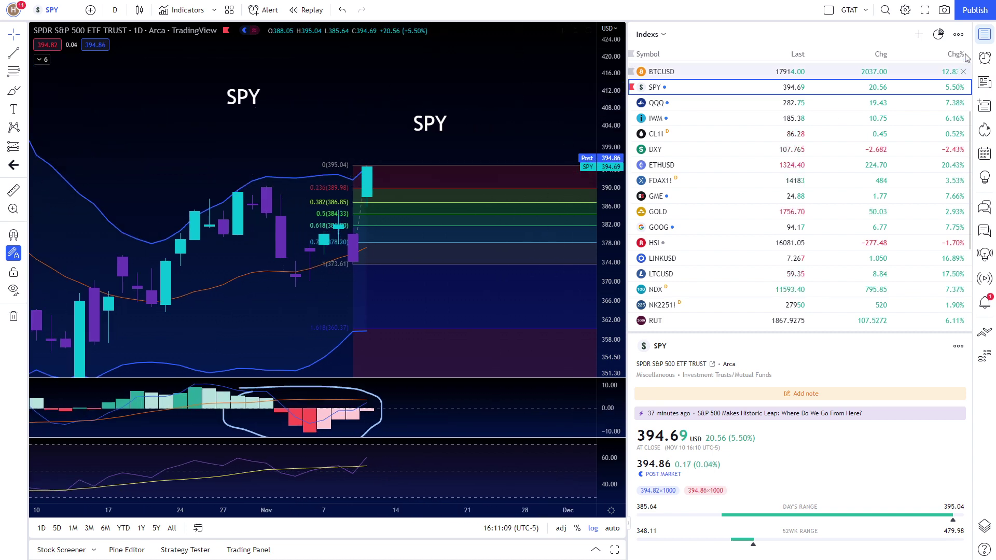
- Hide the watchlist panel so the SPY chart spans the full width, then reposition it
{"action": "left_click", "coordinate": [984, 34]}
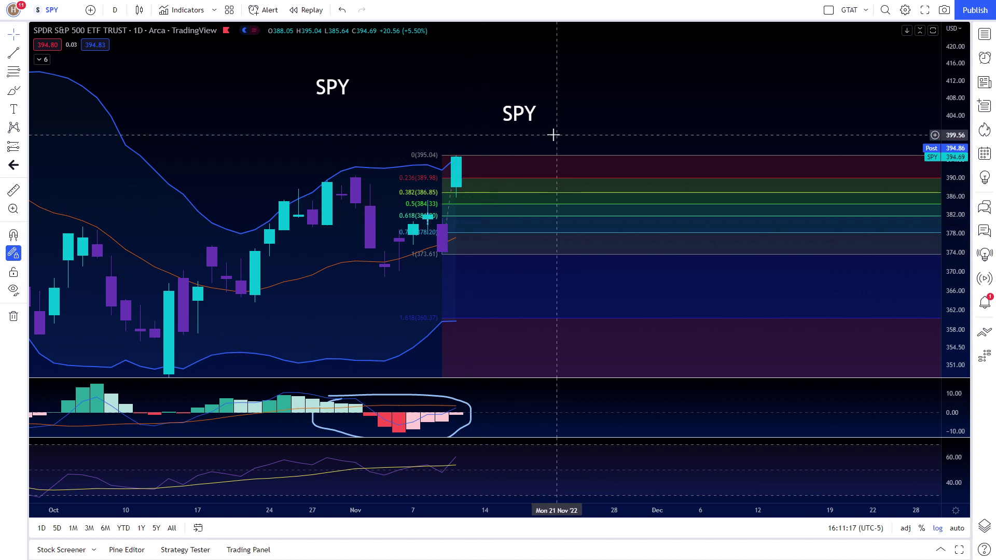
{"action": "left_click_drag", "start_coordinate": [553, 135], "coordinate": [528, 193]}
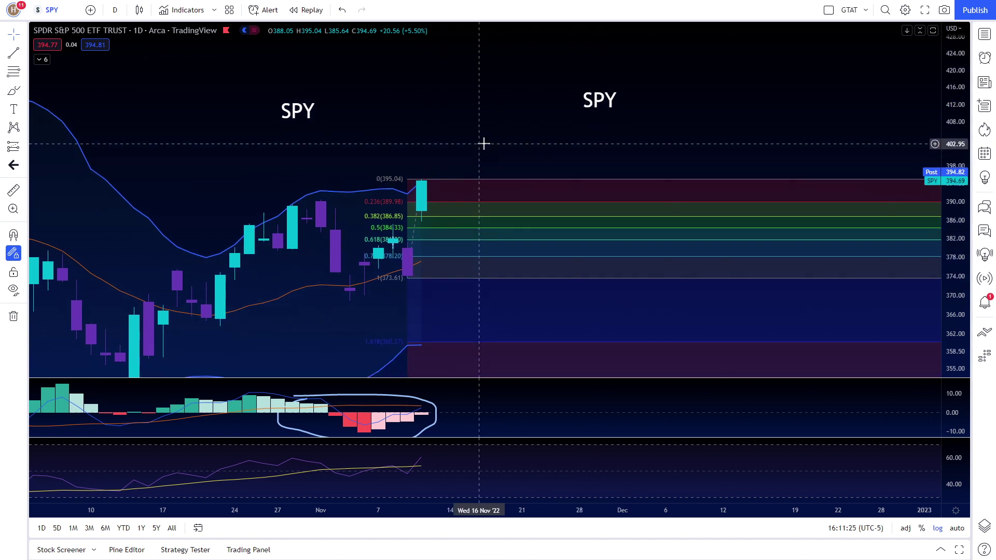
{"action": "left_click_drag", "start_coordinate": [492, 176], "coordinate": [483, 142]}
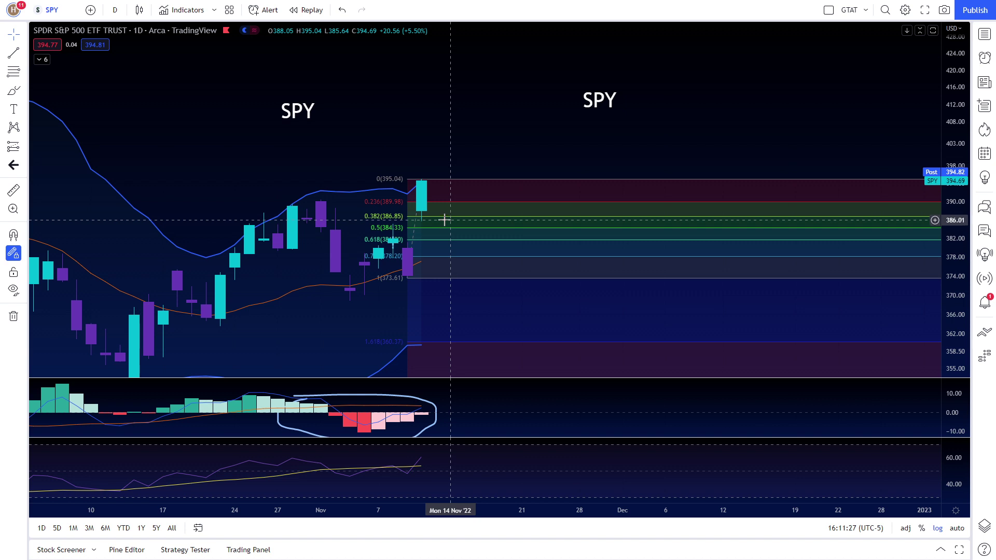
{"action": "left_click", "coordinate": [13, 91]}
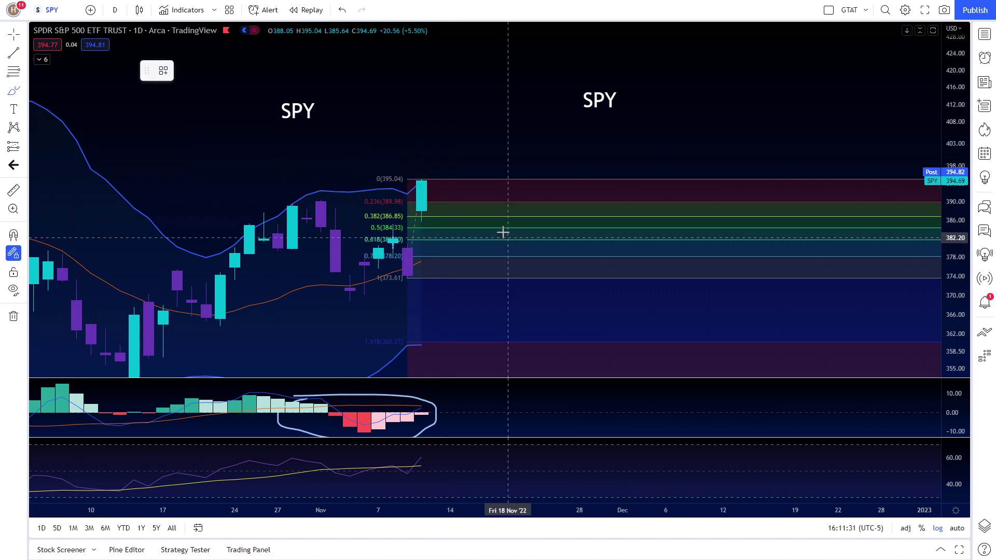
{"action": "mouse_move", "coordinate": [435, 179]}
{"action": "left_mouse_down"}
{"action": "mouse_move", "coordinate": [450, 206]}
{"action": "mouse_move", "coordinate": [465, 206]}
{"action": "mouse_move", "coordinate": [406, 218]}
{"action": "mouse_move", "coordinate": [478, 218]}
{"action": "left_mouse_up"}
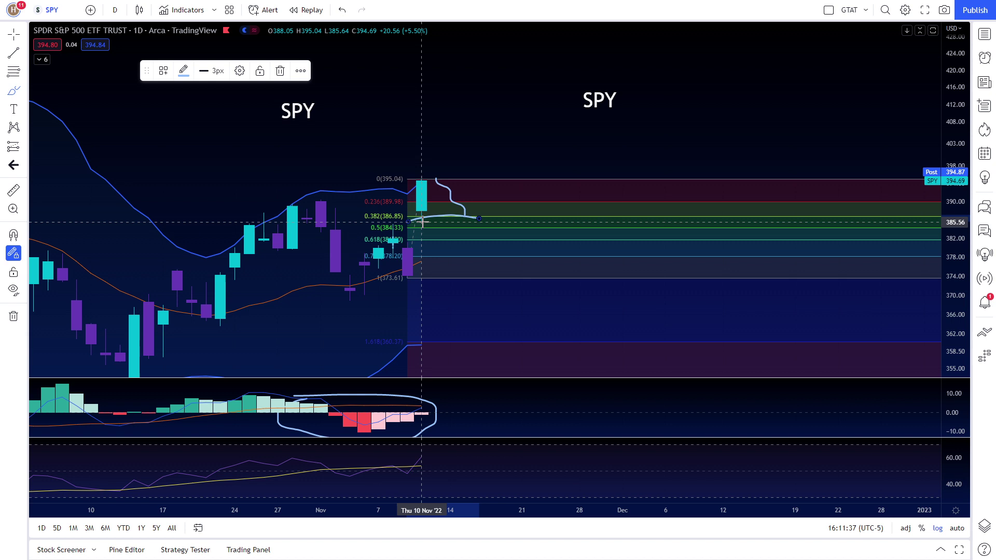
{"action": "key", "text": "ctrl+z"}
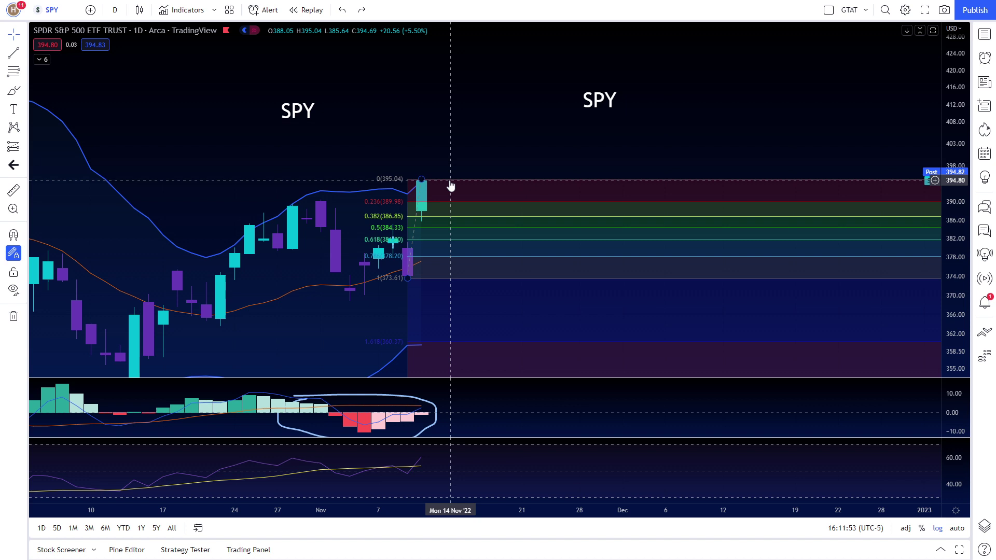
- Zoom out and pan SPY back to August until the 2.618 Fib level at 338.94 shows
{"action": "left_click_drag", "start_coordinate": [451, 172], "coordinate": [474, 184]}
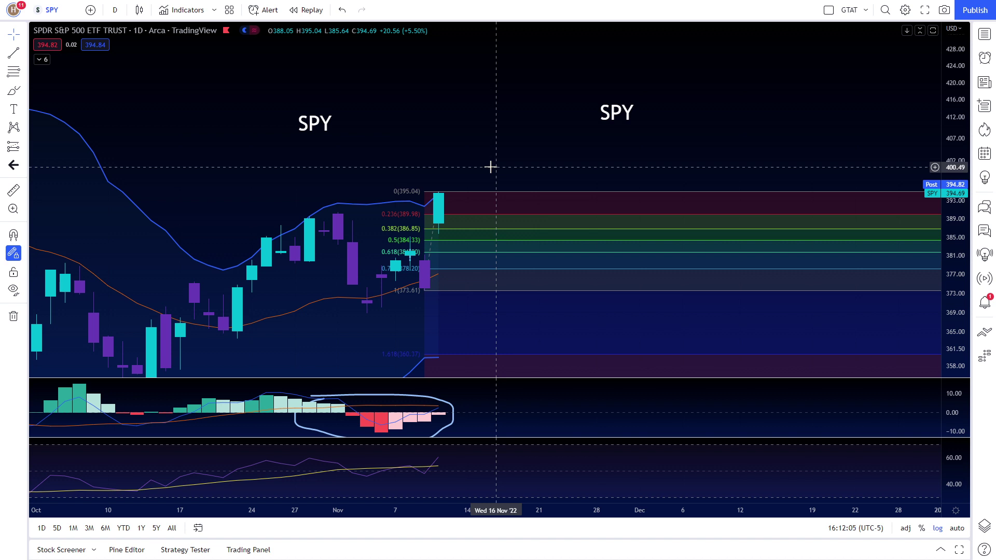
{"action": "scroll", "coordinate": [491, 166], "scroll_direction": "down", "scroll_amount": 3}
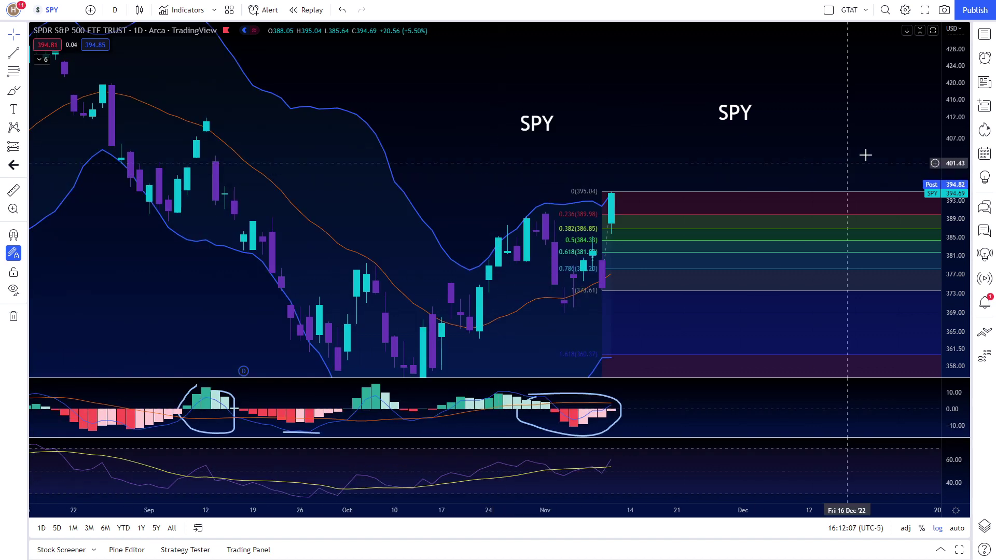
{"action": "left_click_drag", "start_coordinate": [647, 166], "coordinate": [631, 147]}
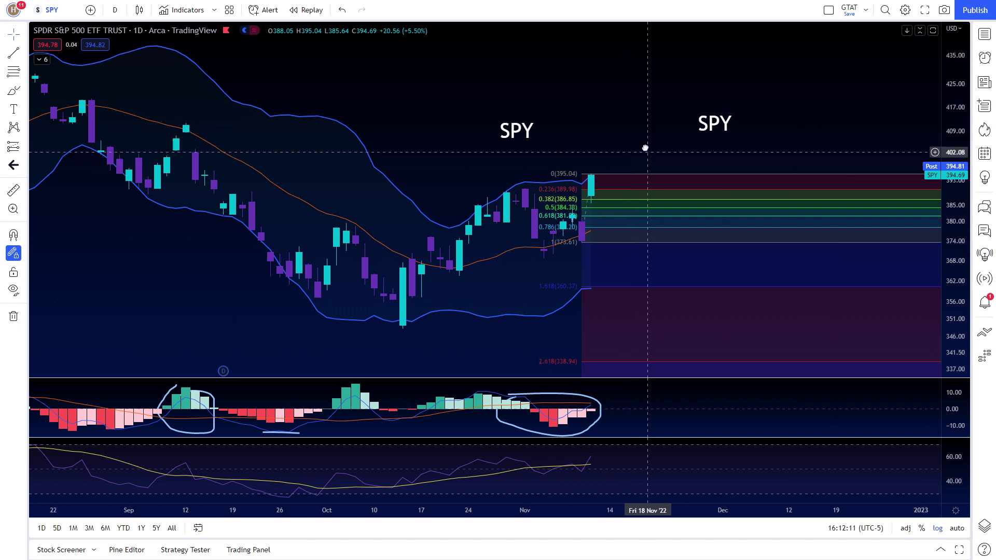
{"action": "scroll", "coordinate": [629, 130], "scroll_direction": "down", "scroll_amount": 2}
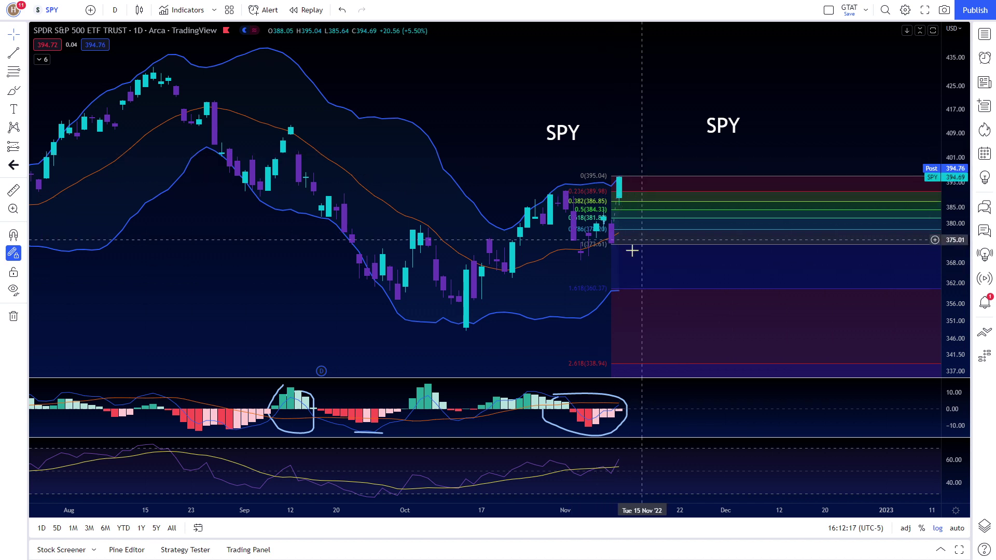
{"action": "scroll", "coordinate": [643, 180], "scroll_direction": "right", "scroll_amount": 1}
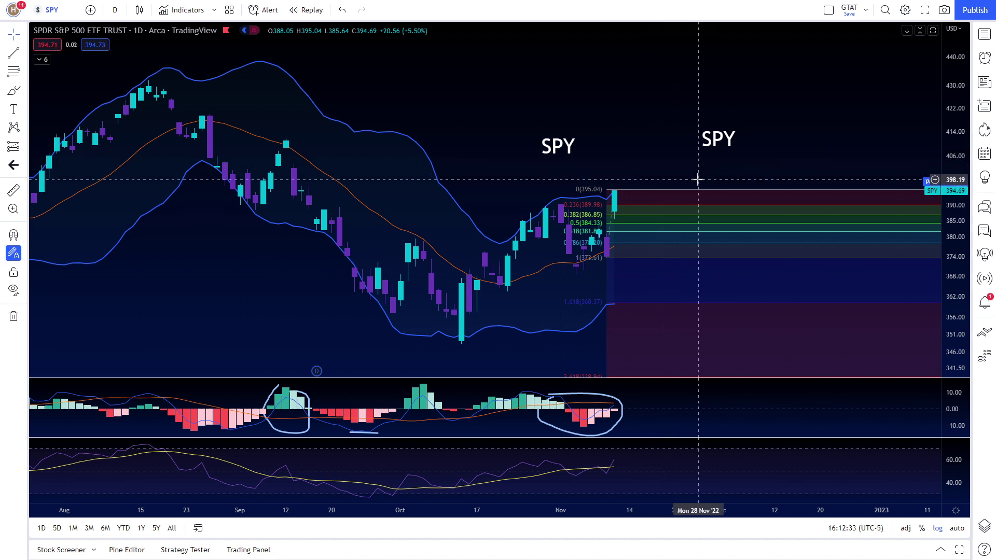
{"action": "left_click_drag", "start_coordinate": [695, 177], "coordinate": [667, 166]}
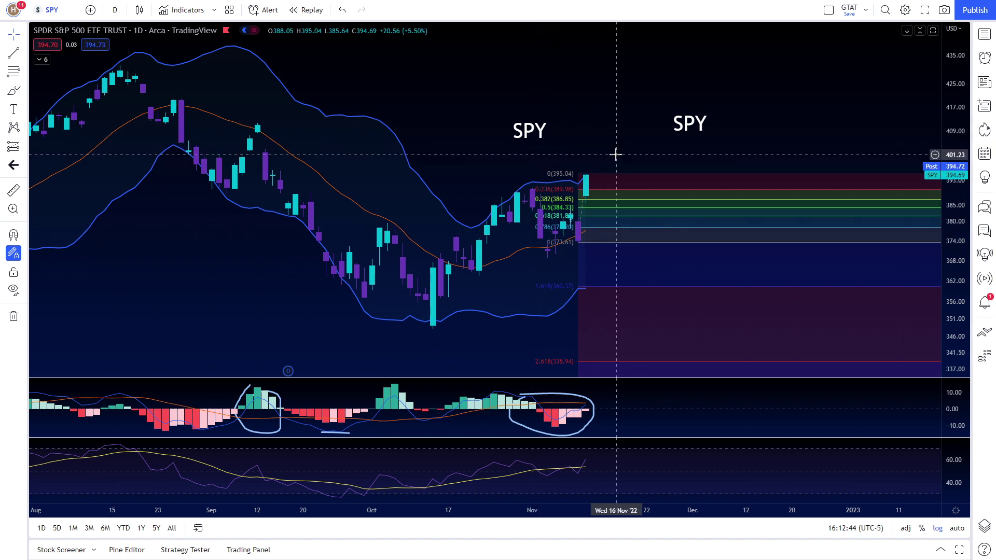
- Delete the Fibonacci retracement from SPY and re-centre the recent candles in view
{"action": "left_click", "coordinate": [632, 180]}
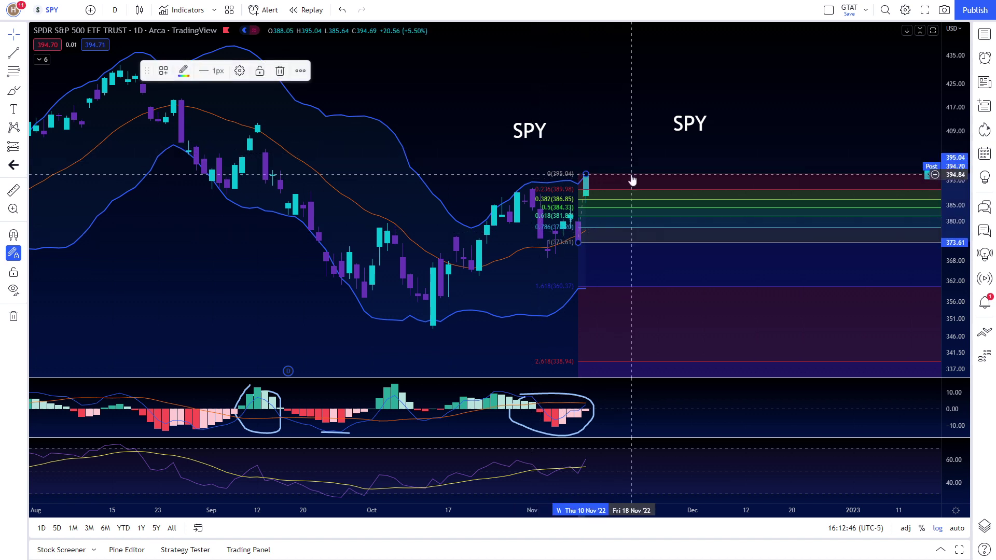
{"action": "key", "text": "Delete"}
{"action": "scroll", "coordinate": [643, 228], "scroll_direction": "up", "scroll_amount": 3}
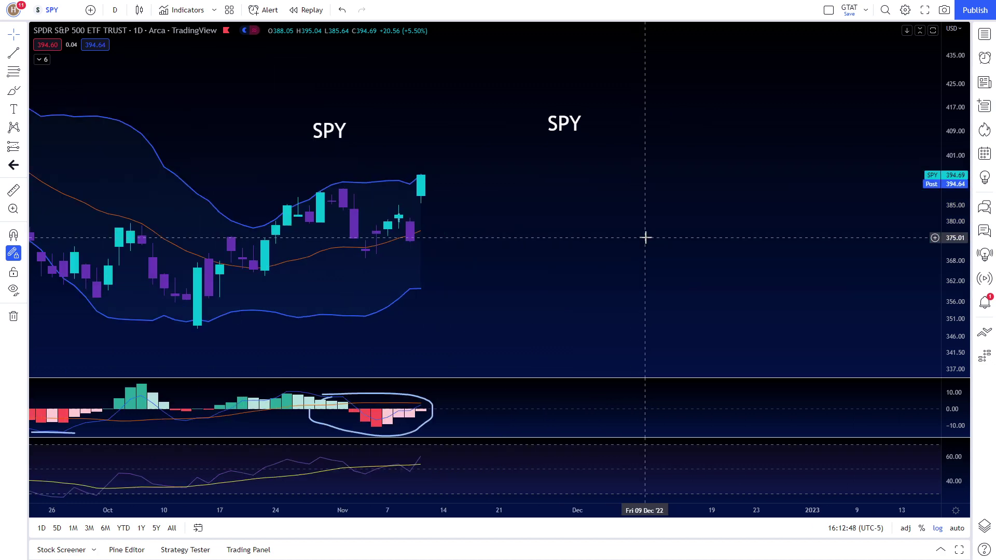
{"action": "left_click_drag", "start_coordinate": [644, 235], "coordinate": [763, 196]}
{"action": "scroll", "coordinate": [609, 189], "scroll_direction": "up", "scroll_amount": 2}
{"action": "left_click_drag", "start_coordinate": [609, 191], "coordinate": [609, 256]}
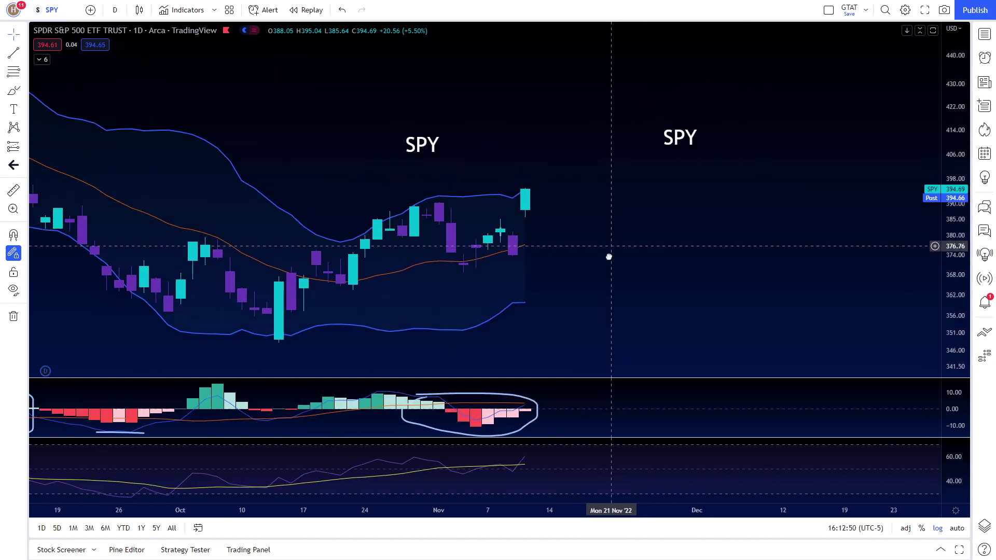
{"action": "scroll", "coordinate": [857, 238], "scroll_direction": "down", "scroll_amount": 1}
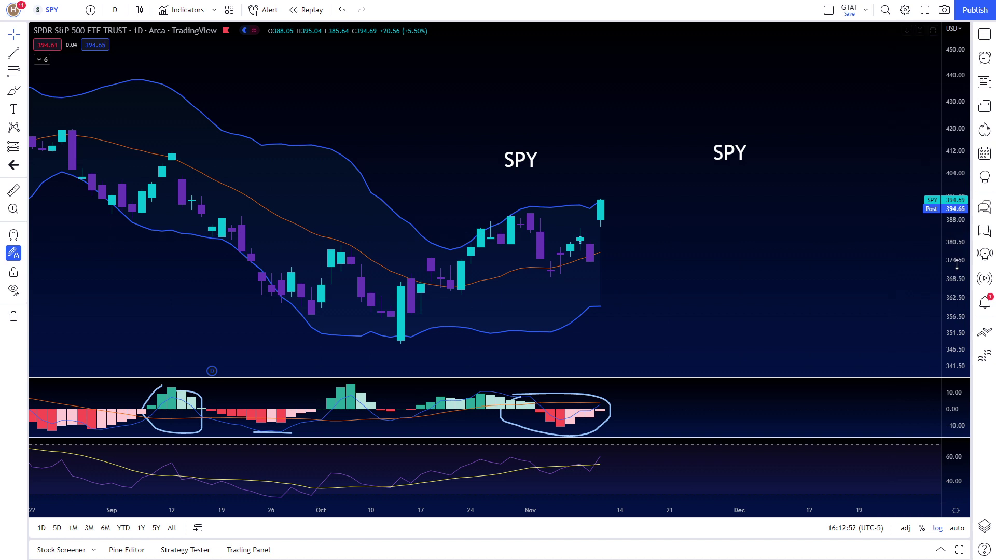
{"action": "scroll", "coordinate": [709, 277], "scroll_direction": "down", "scroll_amount": 1}
{"action": "left_click_drag", "start_coordinate": [575, 256], "coordinate": [574, 206]}
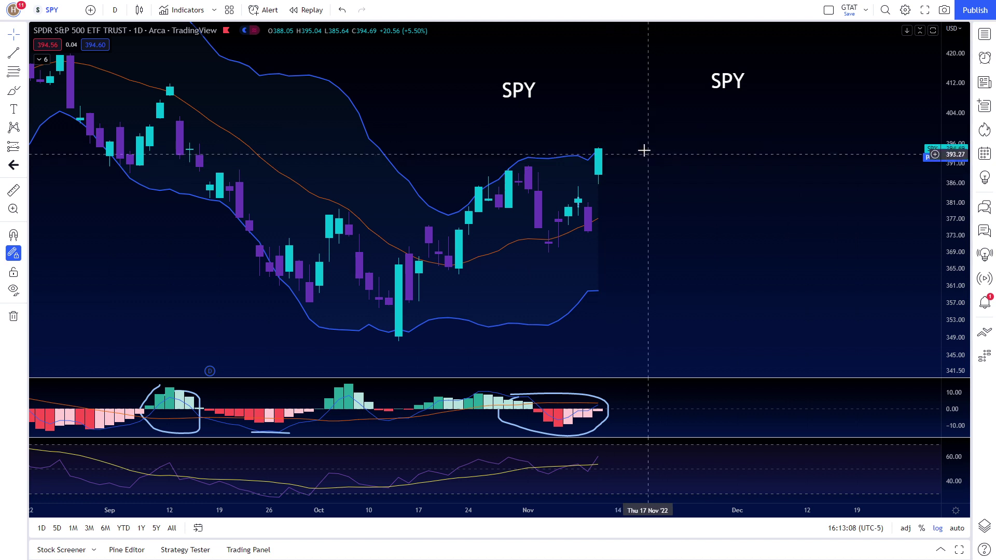
{"action": "left_click_drag", "start_coordinate": [668, 172], "coordinate": [658, 161]}
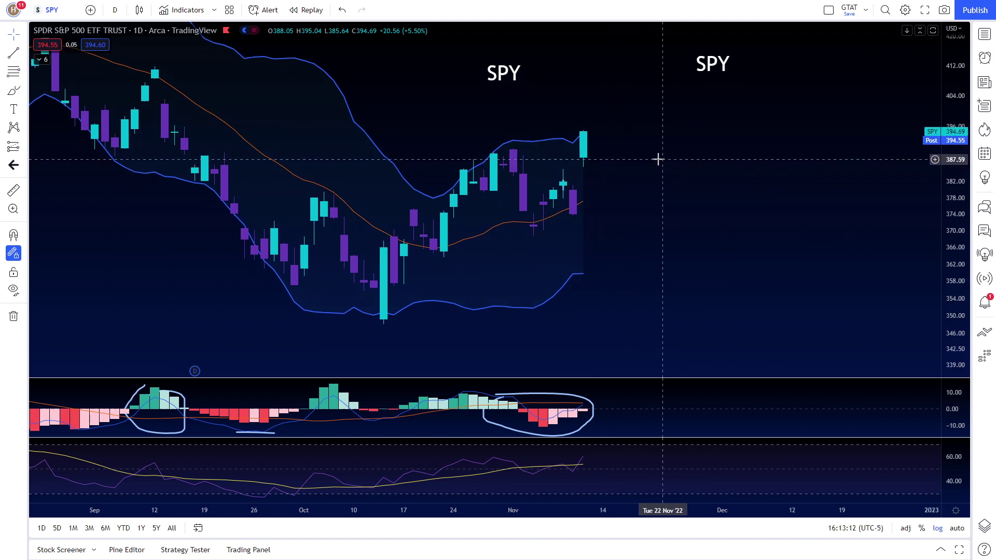
- Load the VIX chart, then switch the symbol to UVXY
{"action": "type", "text": "VIX"}
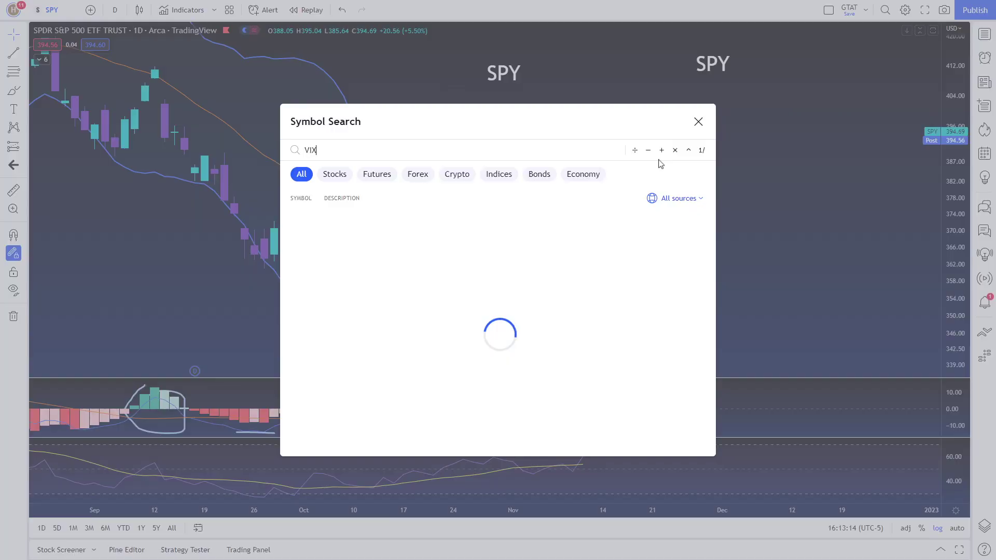
{"action": "key", "text": "Return"}
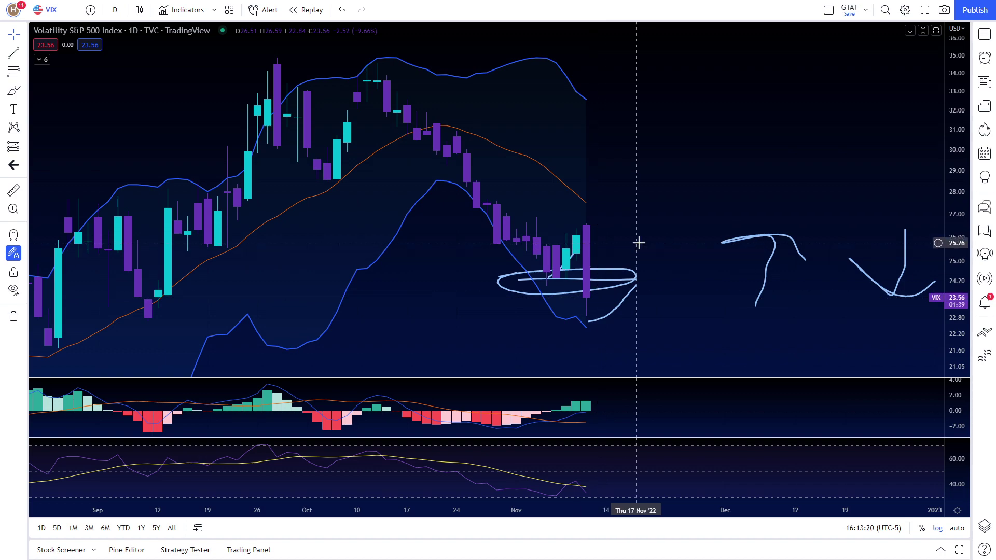
{"action": "type", "text": "UVXY"}
{"action": "key", "text": "Return"}
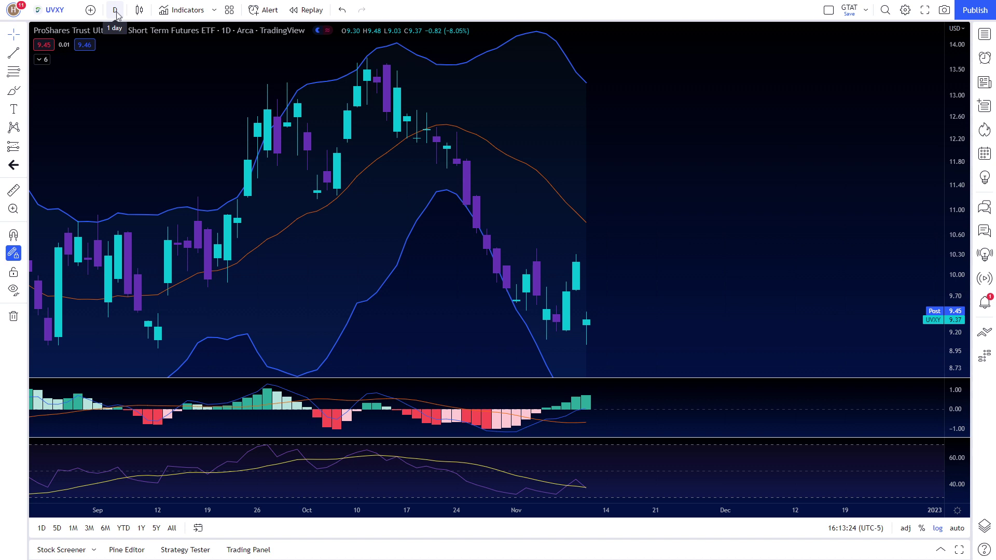
- Open the Indexes watchlist and review SPY, then the QQQ daily chart
{"action": "left_click", "coordinate": [983, 34]}
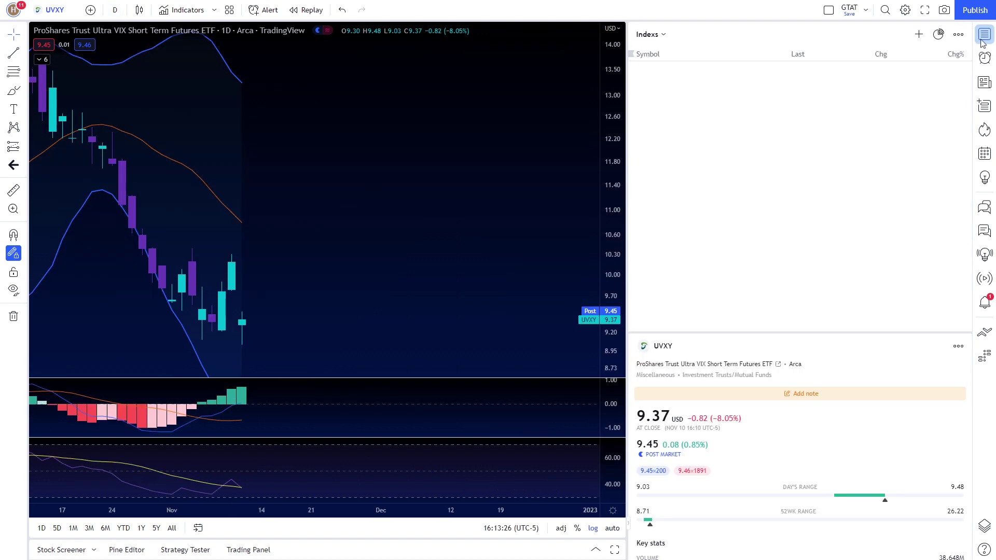
{"action": "left_click", "coordinate": [746, 181]}
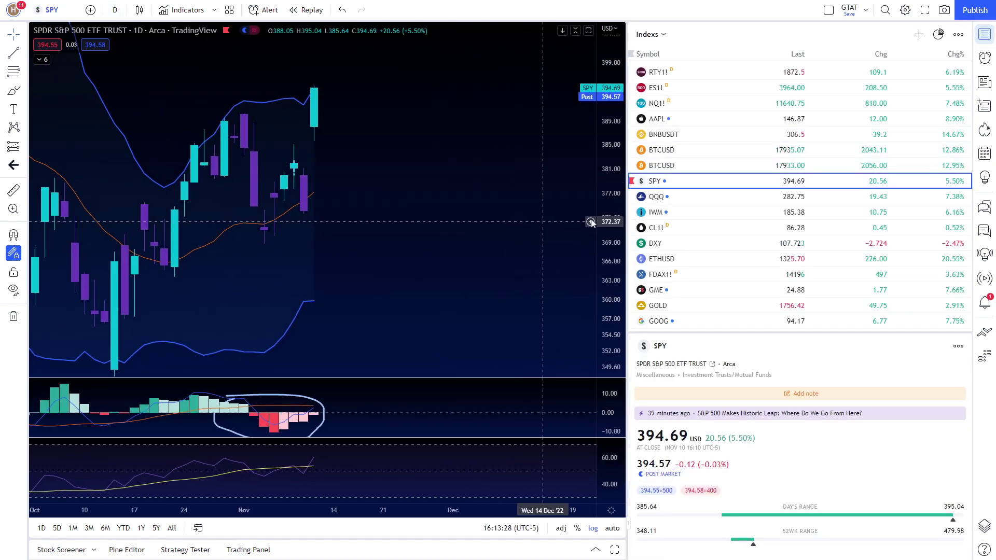
{"action": "key", "text": "Down"}
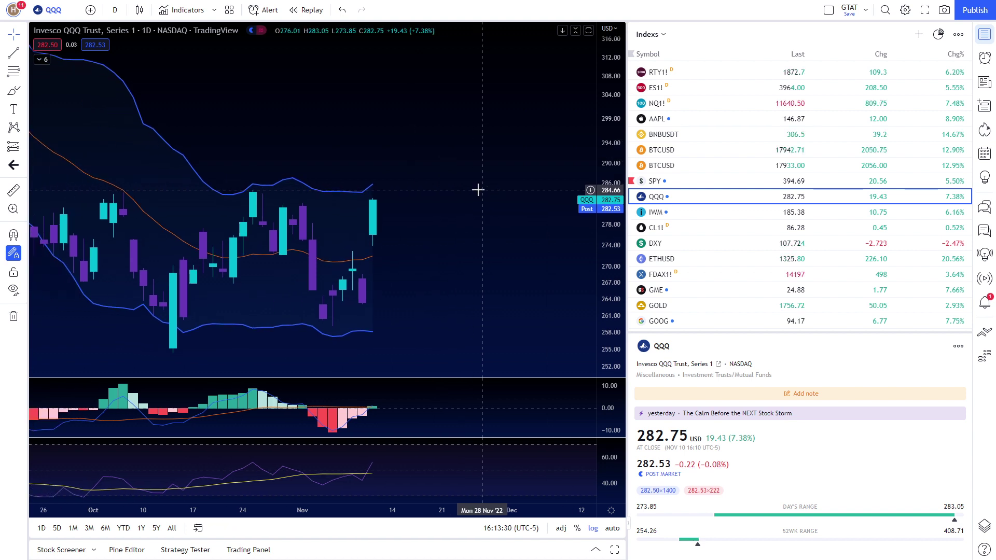
{"action": "scroll", "coordinate": [496, 188], "scroll_direction": "left", "scroll_amount": 3}
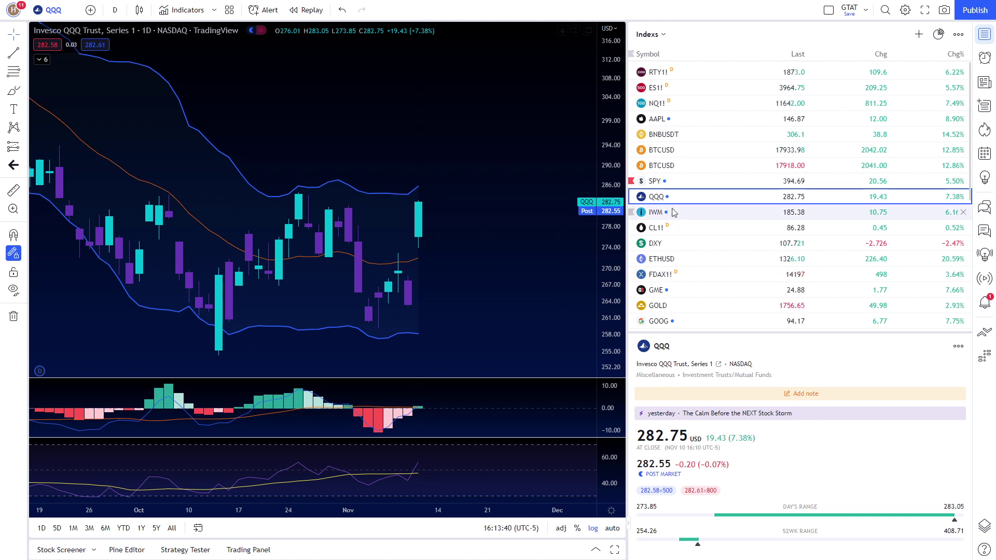
- Check the IWM chart, then return to SPY and nudge its view down
{"action": "left_click", "coordinate": [700, 216]}
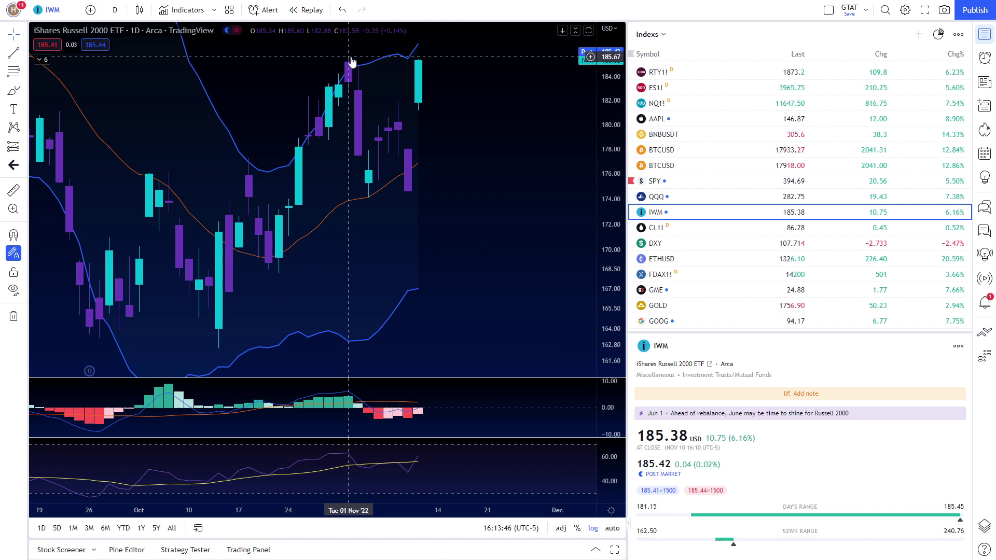
{"action": "key", "text": "Up"}
{"action": "key", "text": "Up"}
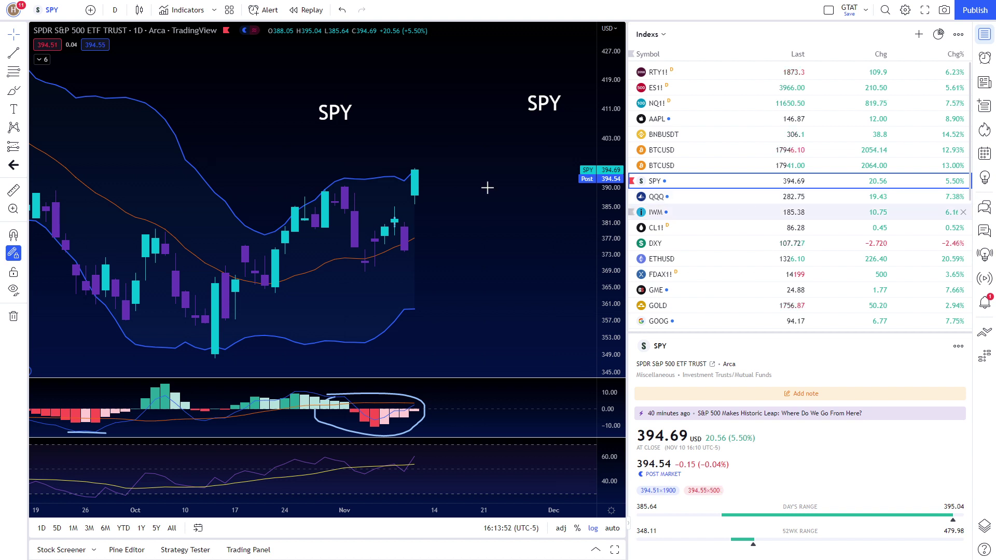
{"action": "left_click_drag", "start_coordinate": [476, 186], "coordinate": [471, 202]}
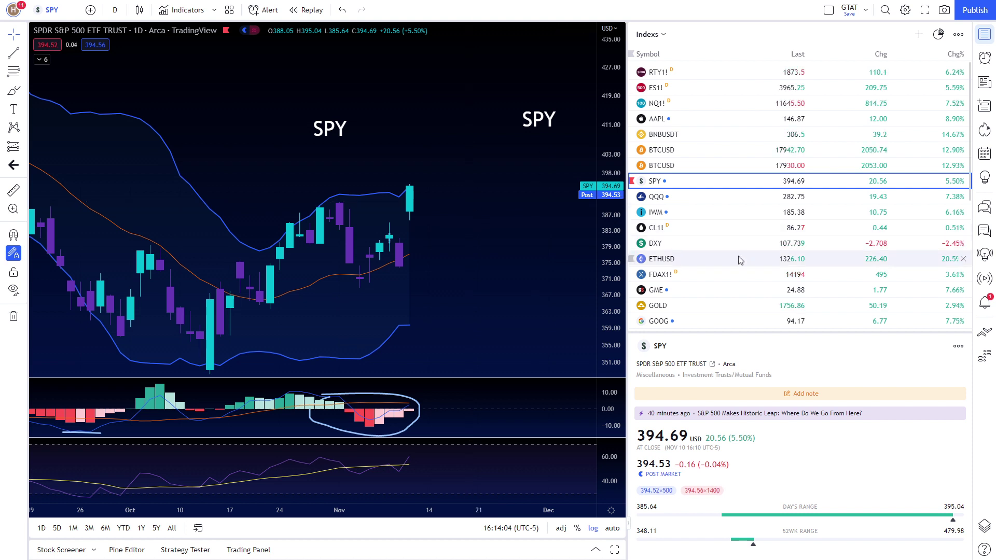
{"action": "scroll", "coordinate": [741, 233], "scroll_direction": "down", "scroll_amount": 1}
{"action": "scroll", "coordinate": [745, 181], "scroll_direction": "up", "scroll_amount": 1}
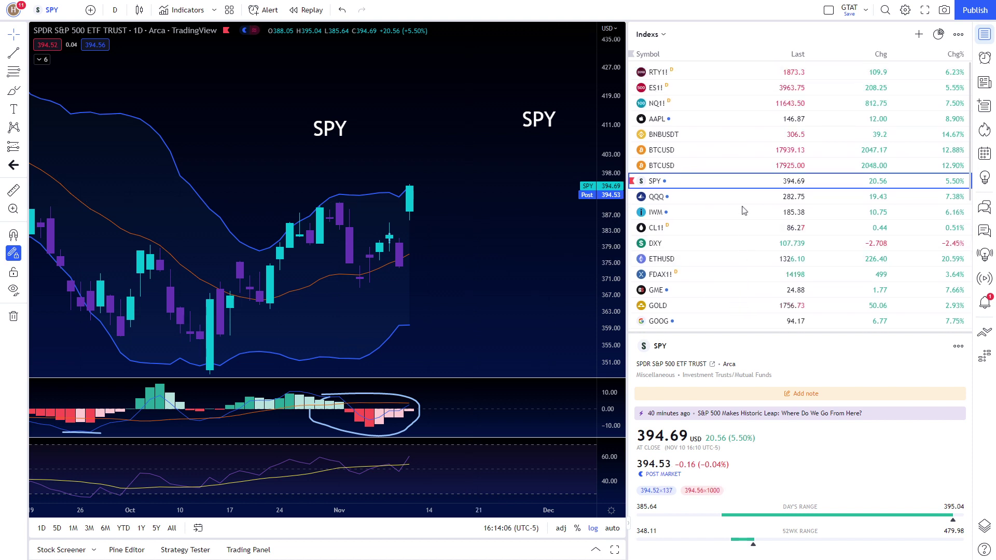
- Glance at BTCUSD and SPY, then settle on the DXY chart with its arrows
{"action": "left_click", "coordinate": [735, 154]}
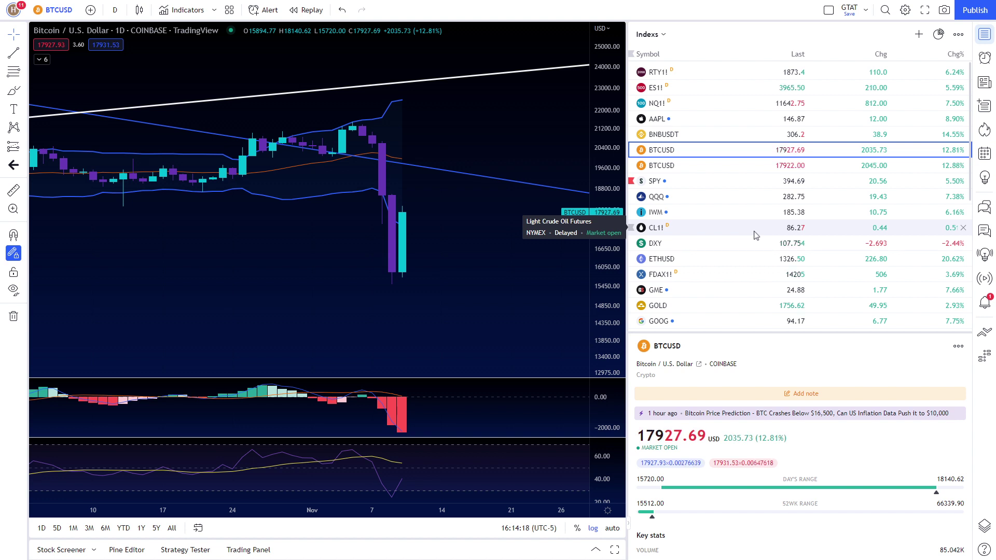
{"action": "left_click", "coordinate": [751, 186]}
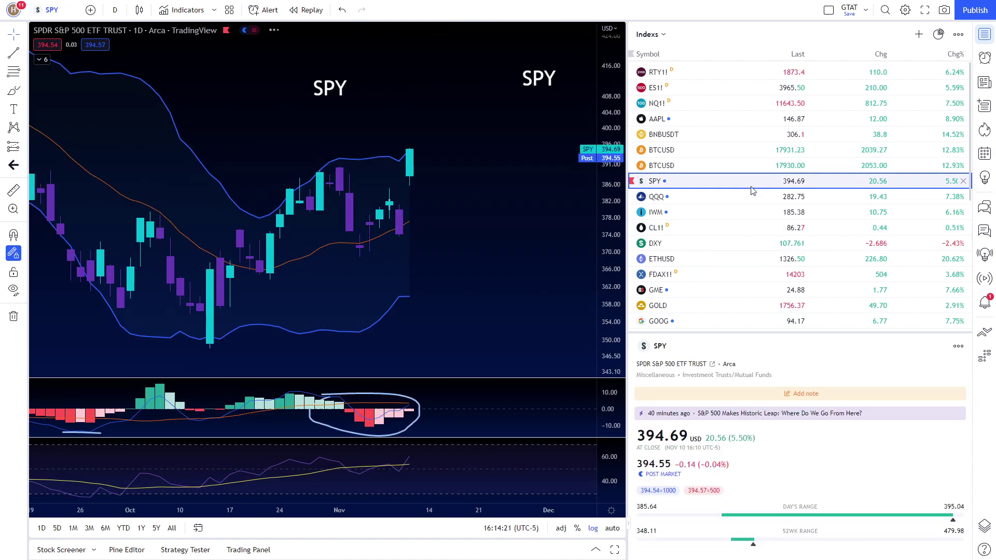
{"action": "left_click", "coordinate": [715, 249]}
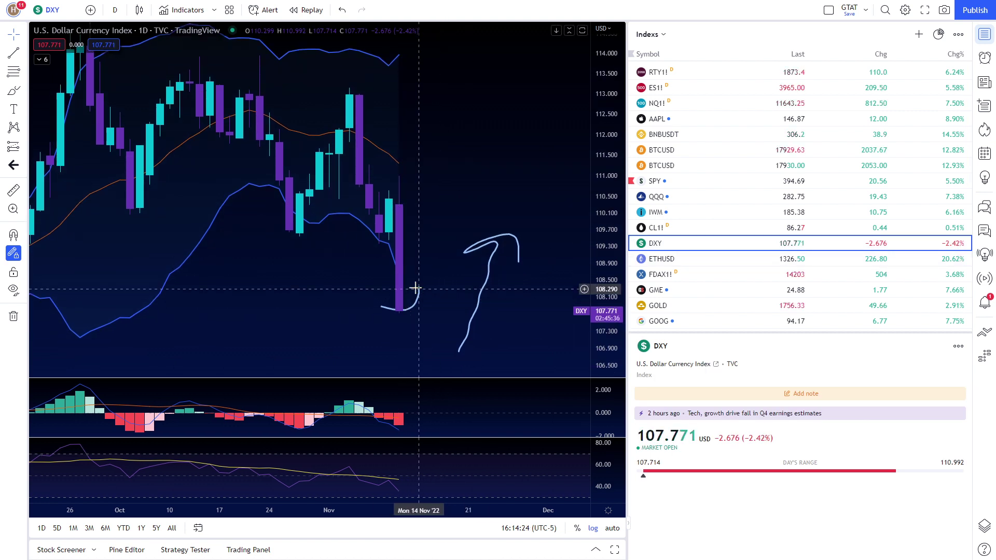